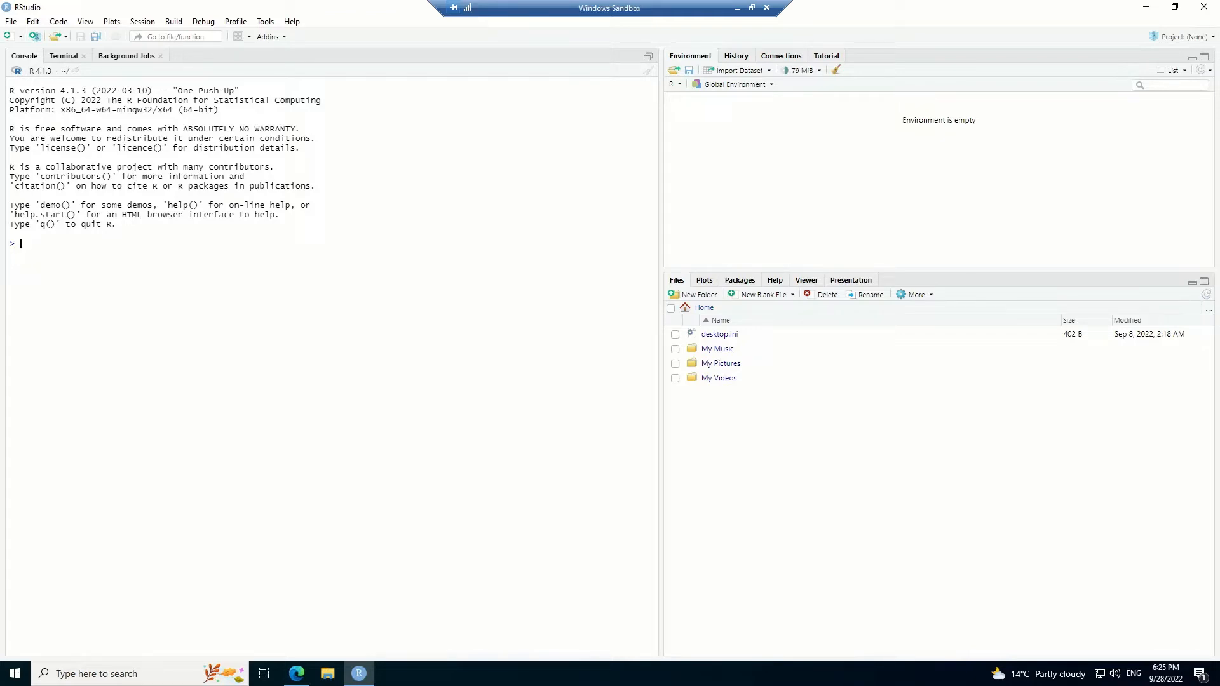
Step: Switch to Edge and open the Windows C++ toolchain configuration page linked from the RStan Getting Started wiki
click(297, 674)
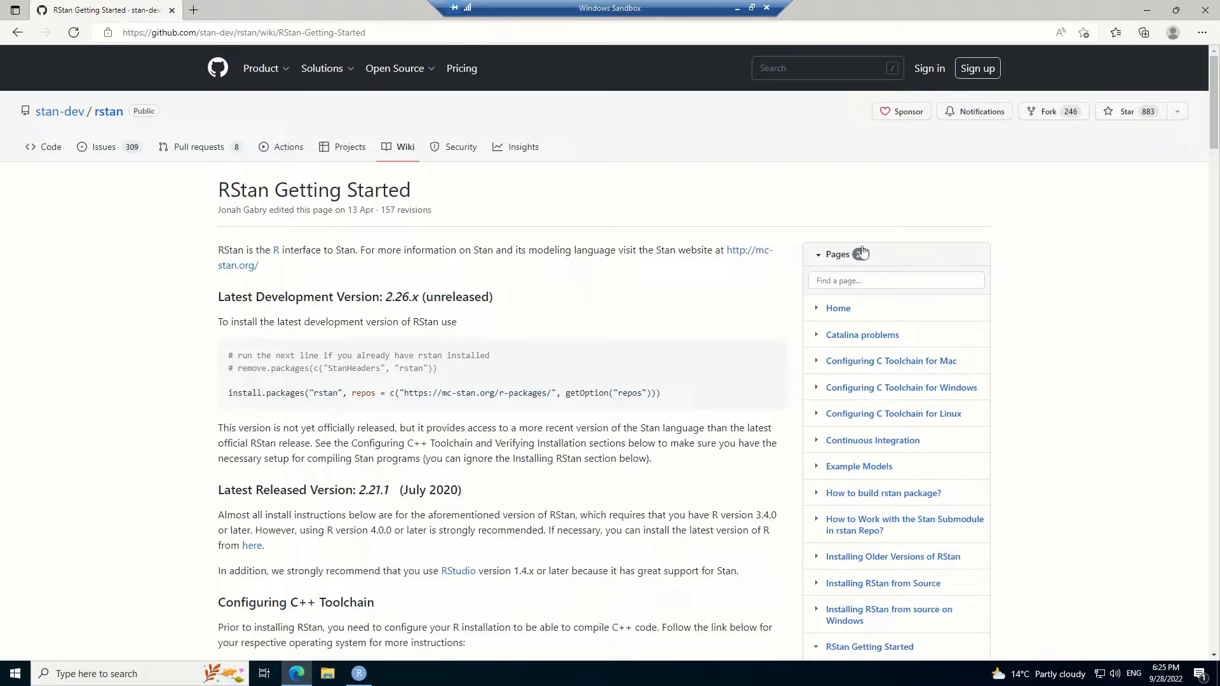
scroll(776, 234, down, 3)
scroll(750, 219, up, 2)
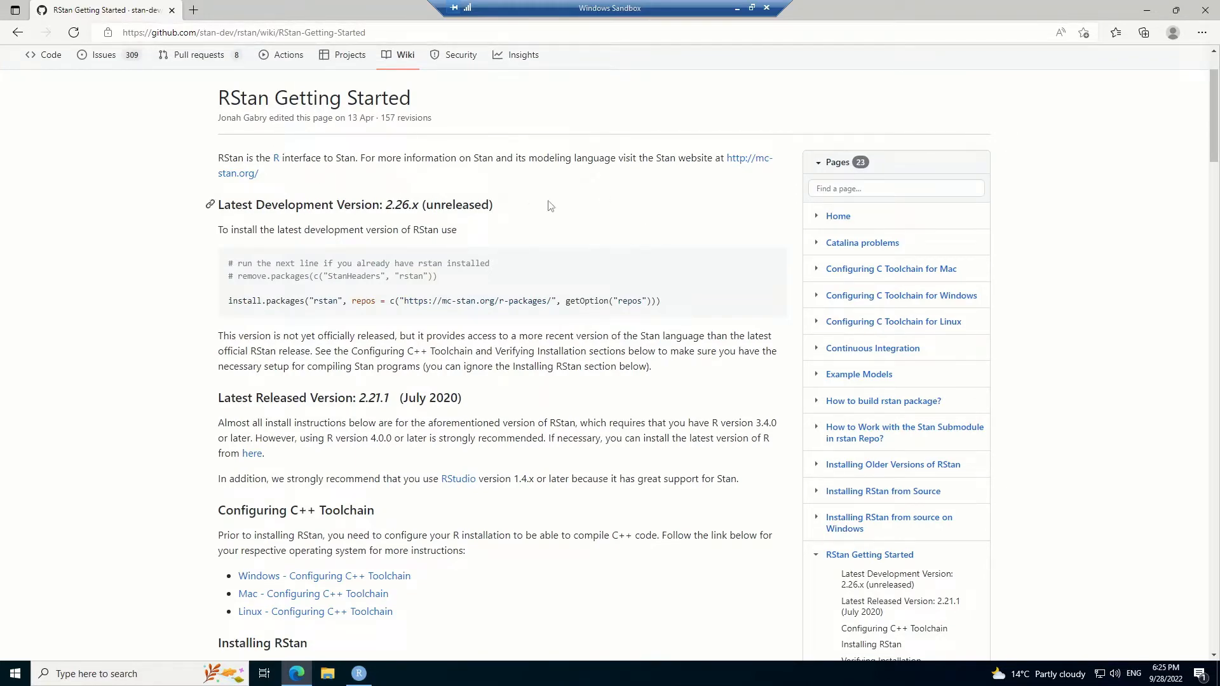
scroll(591, 200, down, 3)
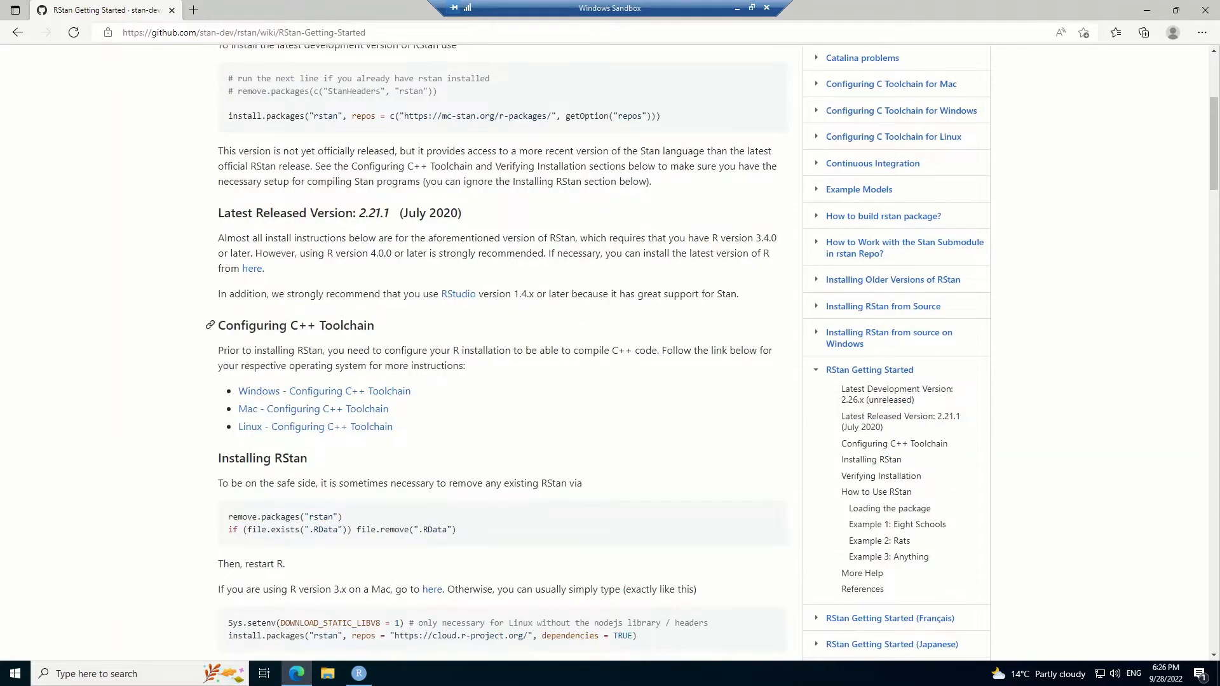
drag(220, 326, 395, 325)
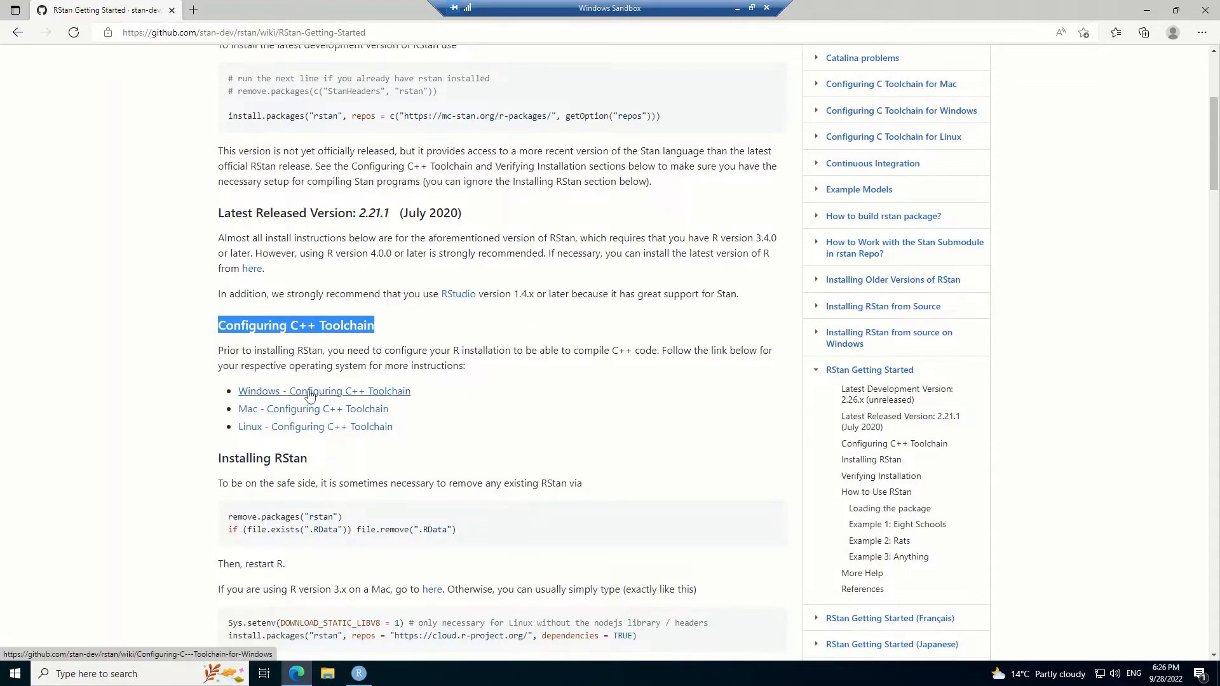
click(287, 391)
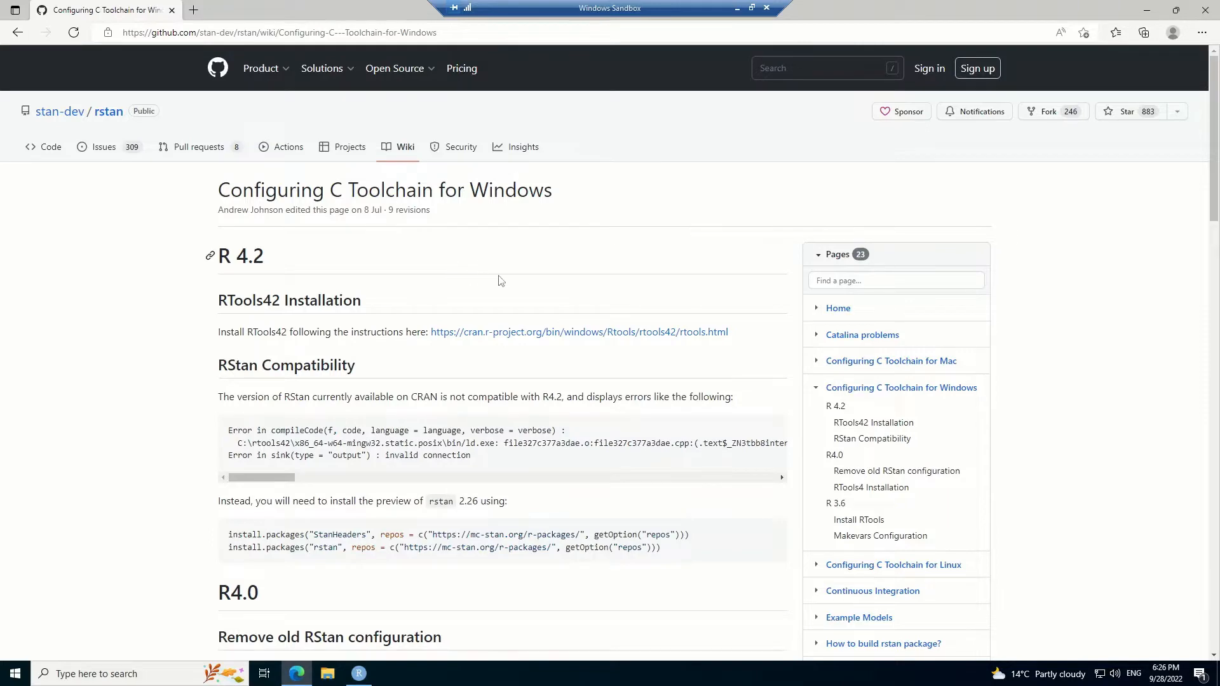
Step: Copy the BINPREF check from the R4.0 section and run Sys.getenv("BINPREF") in the RStudio console
scroll(492, 261, down, 4)
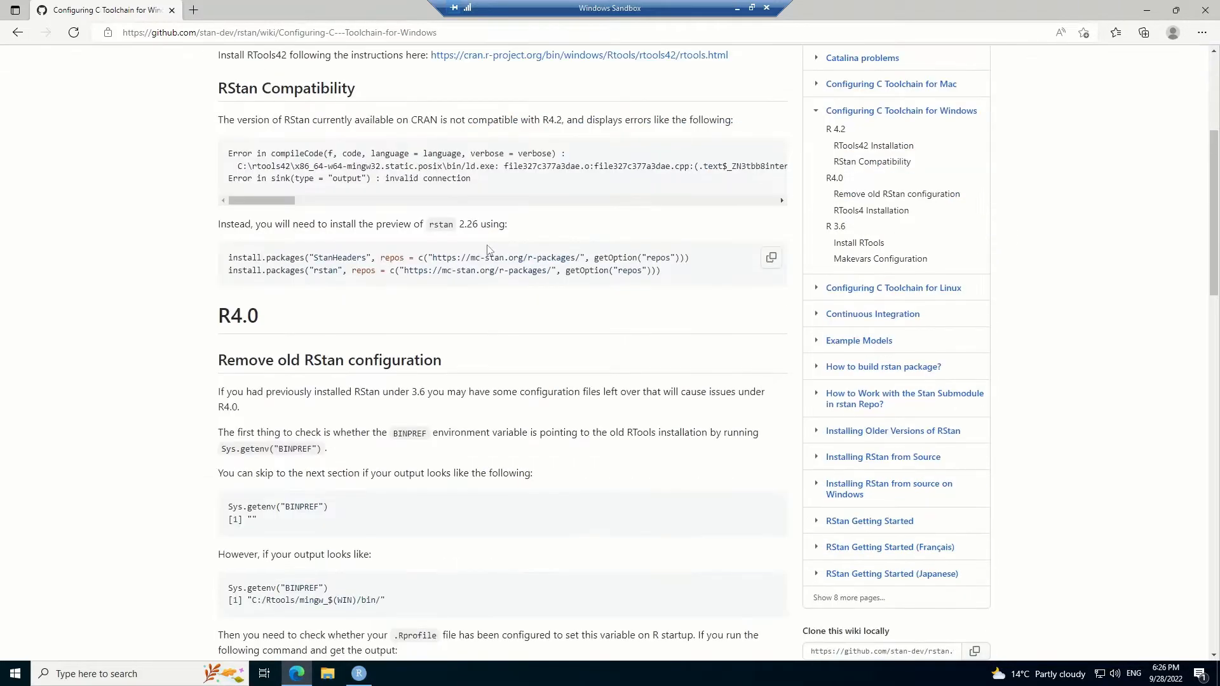
scroll(489, 249, down, 4)
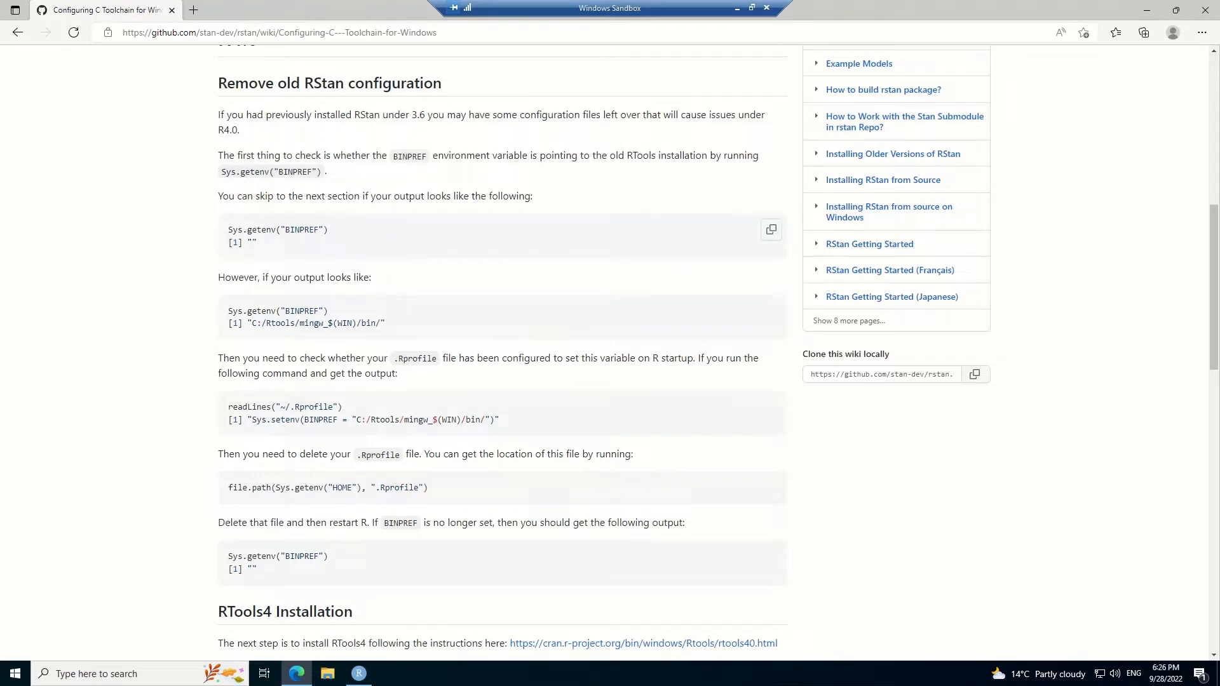
click(771, 230)
click(359, 674)
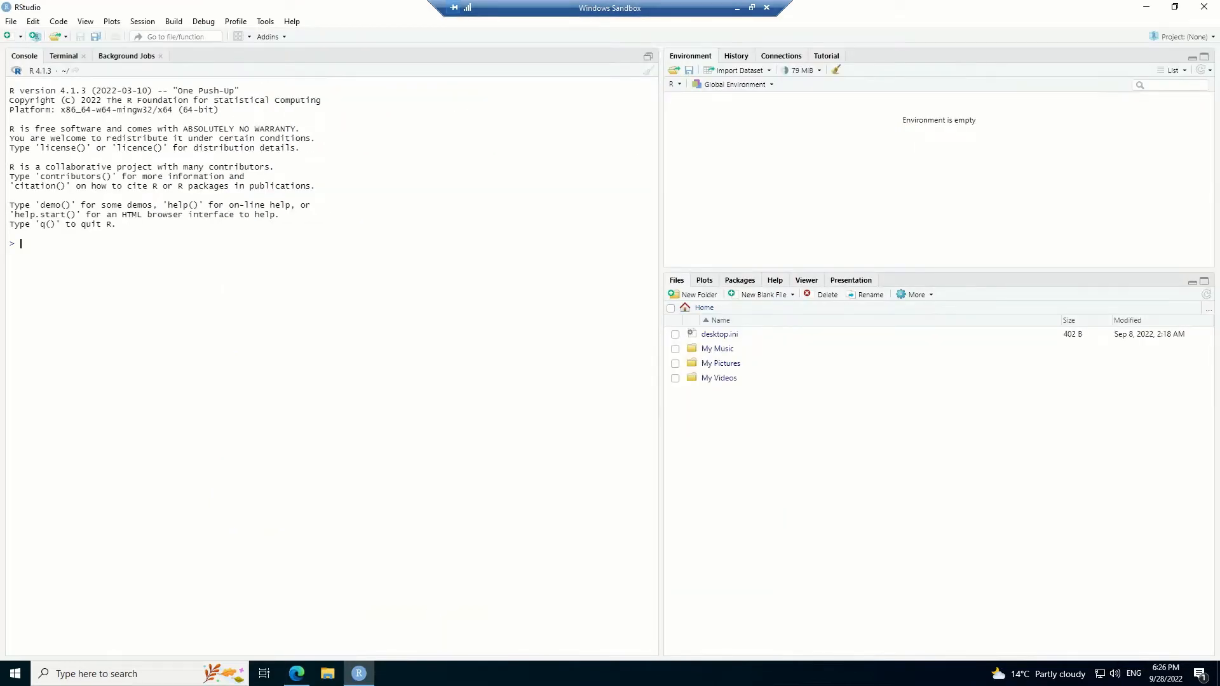
key(ctrl+v)
key(Return)
key(BackSpace)
key(BackSpace)
key(BackSpace)
key(BackSpace)
key(BackSpace)
key(BackSpace)
key(Return)
drag(29, 253, 41, 252)
Step: Return to the Edge wiki page and open the rtools40.html link from the RTools4 Installation section in a new tab
click(296, 674)
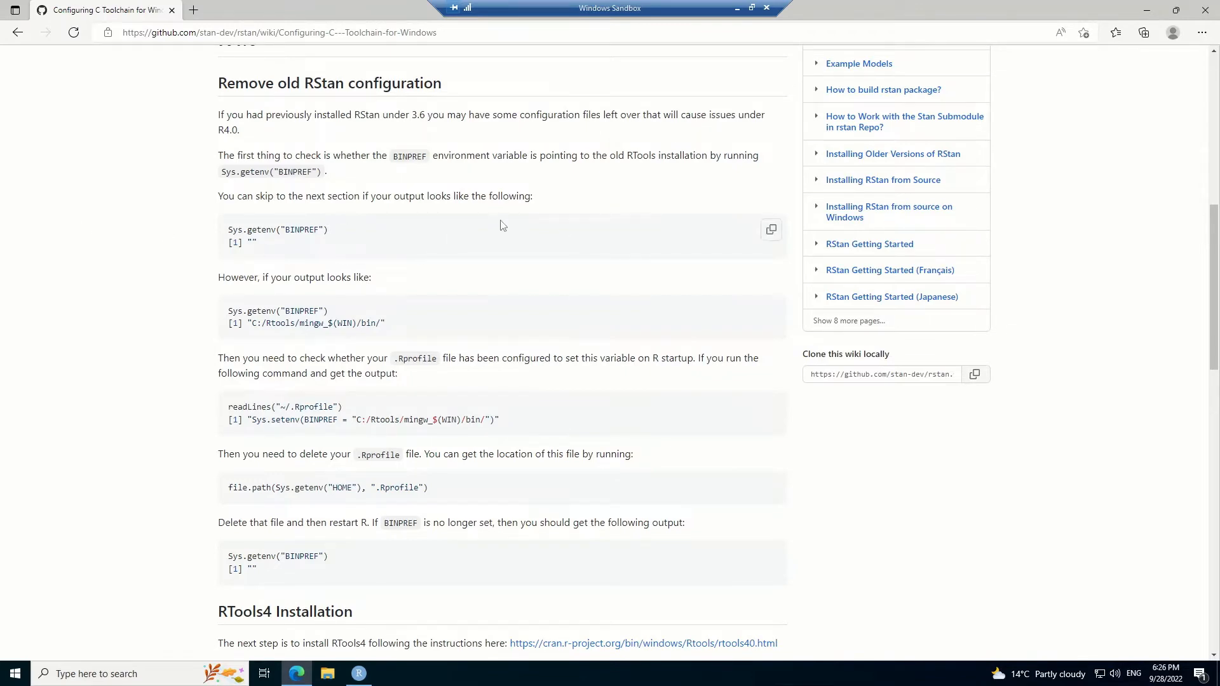
scroll(508, 179, down, 3)
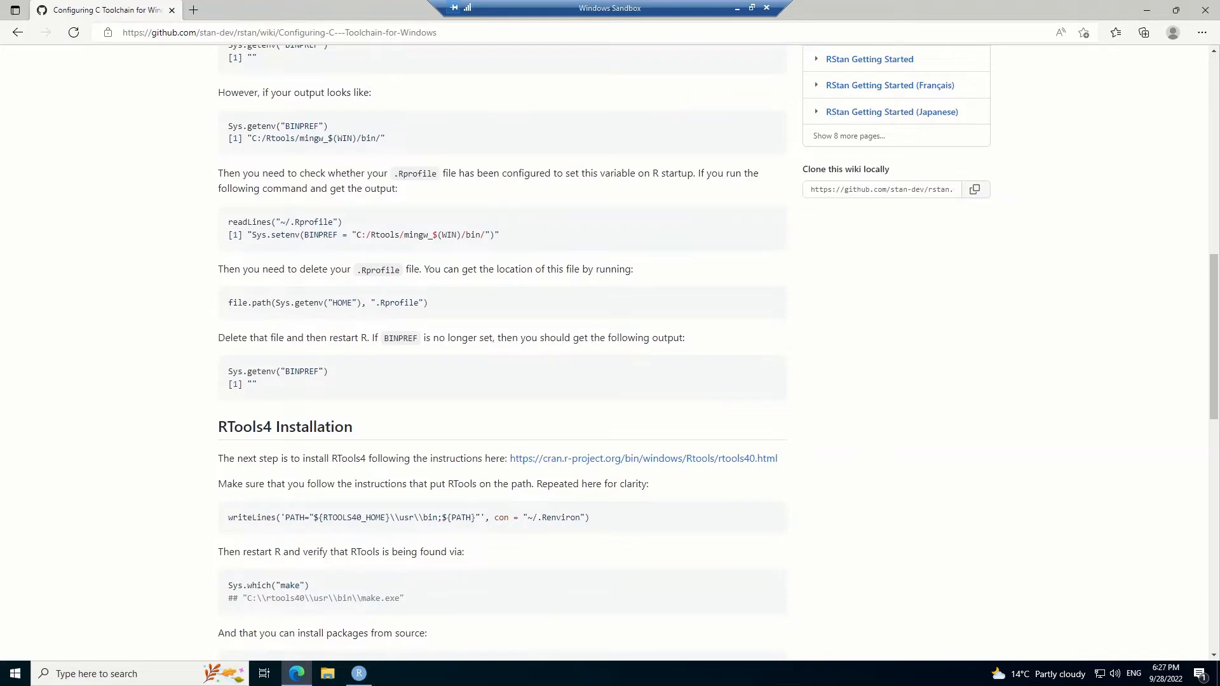
scroll(522, 166, down, 1)
scroll(533, 143, down, 1)
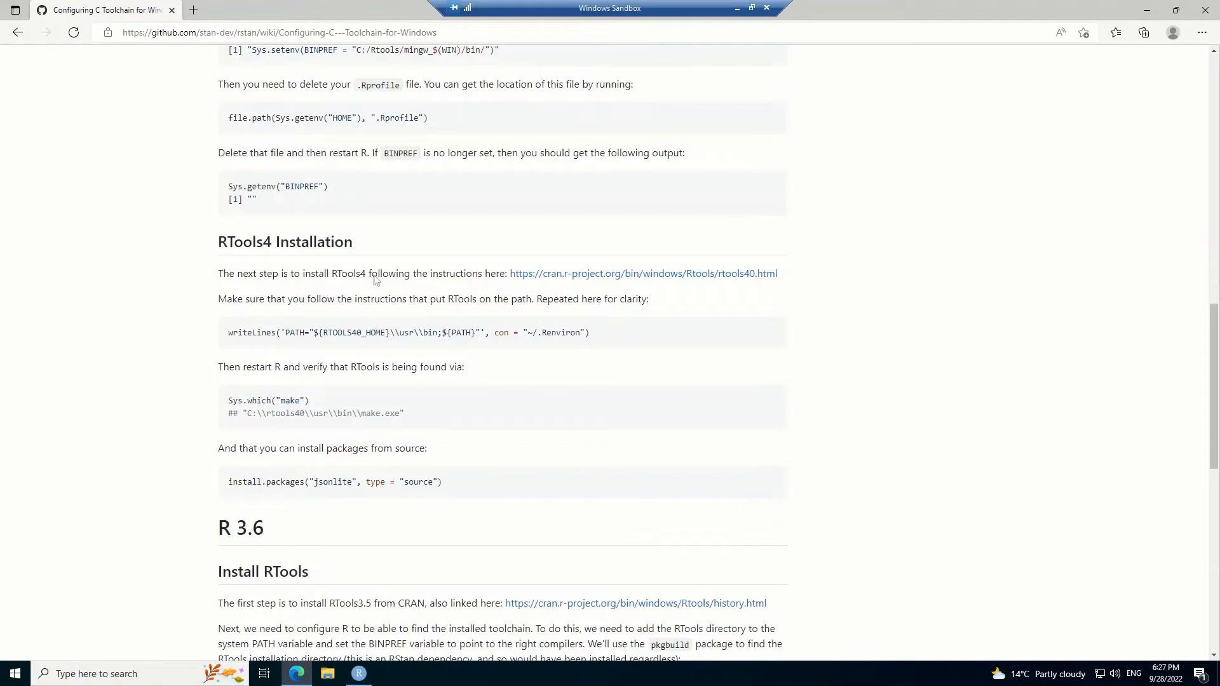
right_click(574, 278)
click(619, 287)
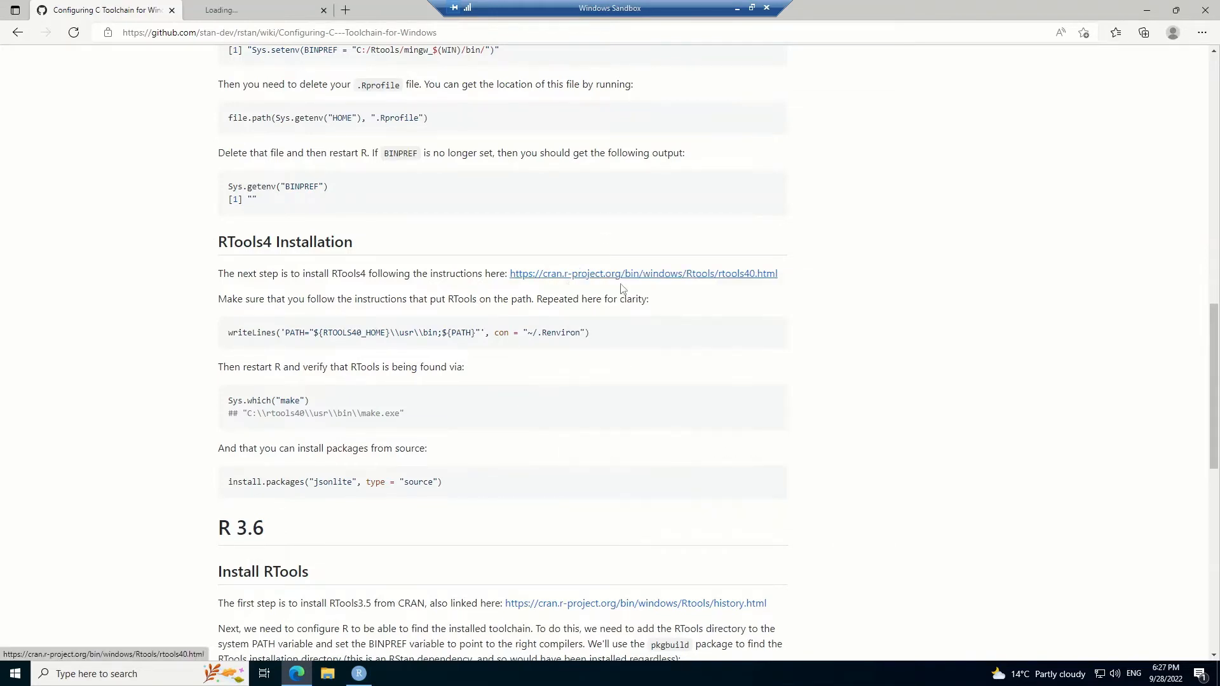
click(253, 4)
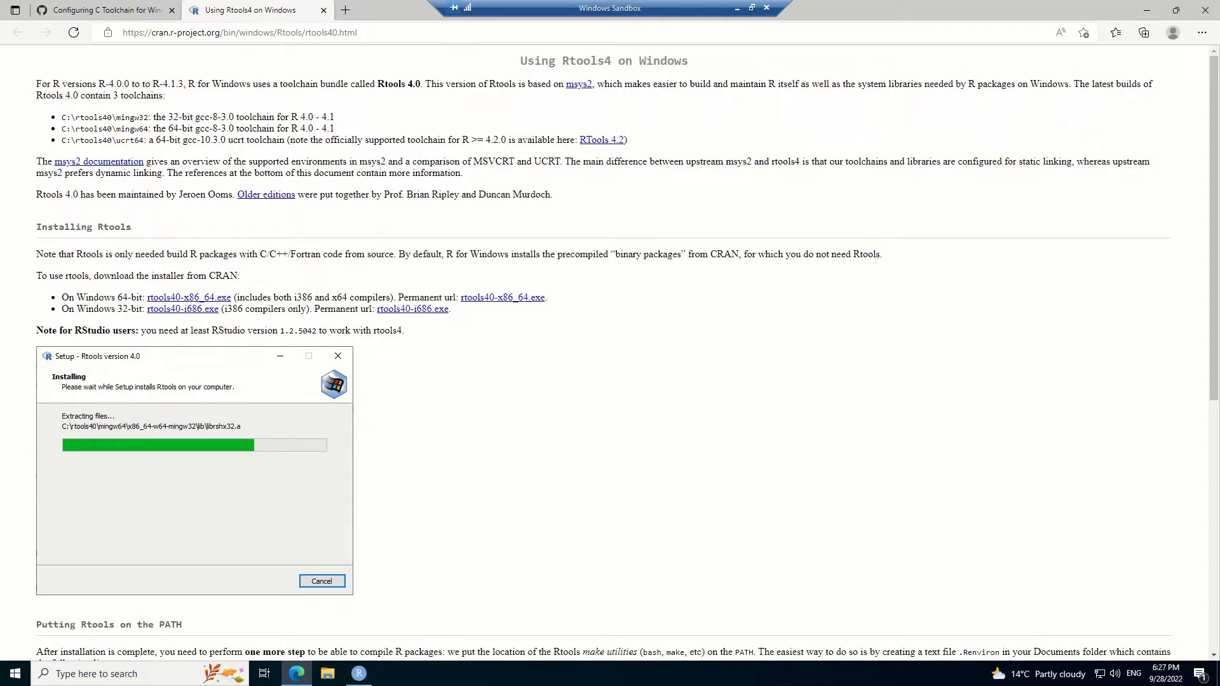
Step: Download rtools40-x86_64.exe and install Rtools 4.0 into C:\rtools40 with the default options
click(222, 302)
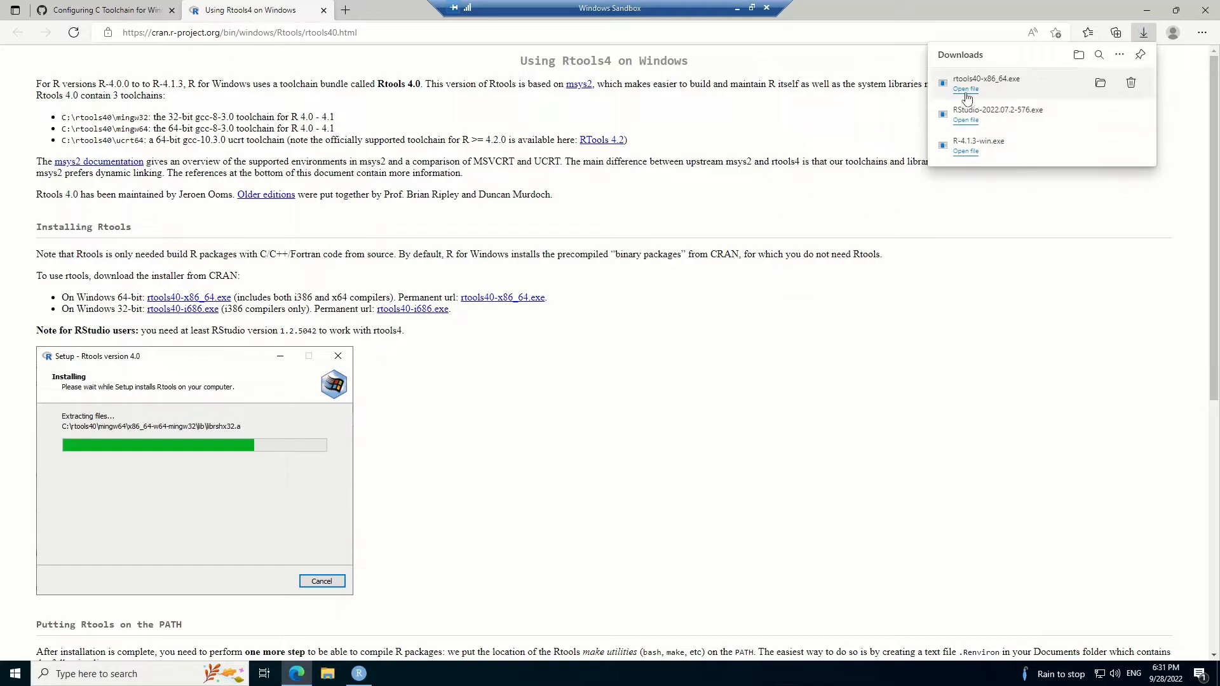
click(986, 82)
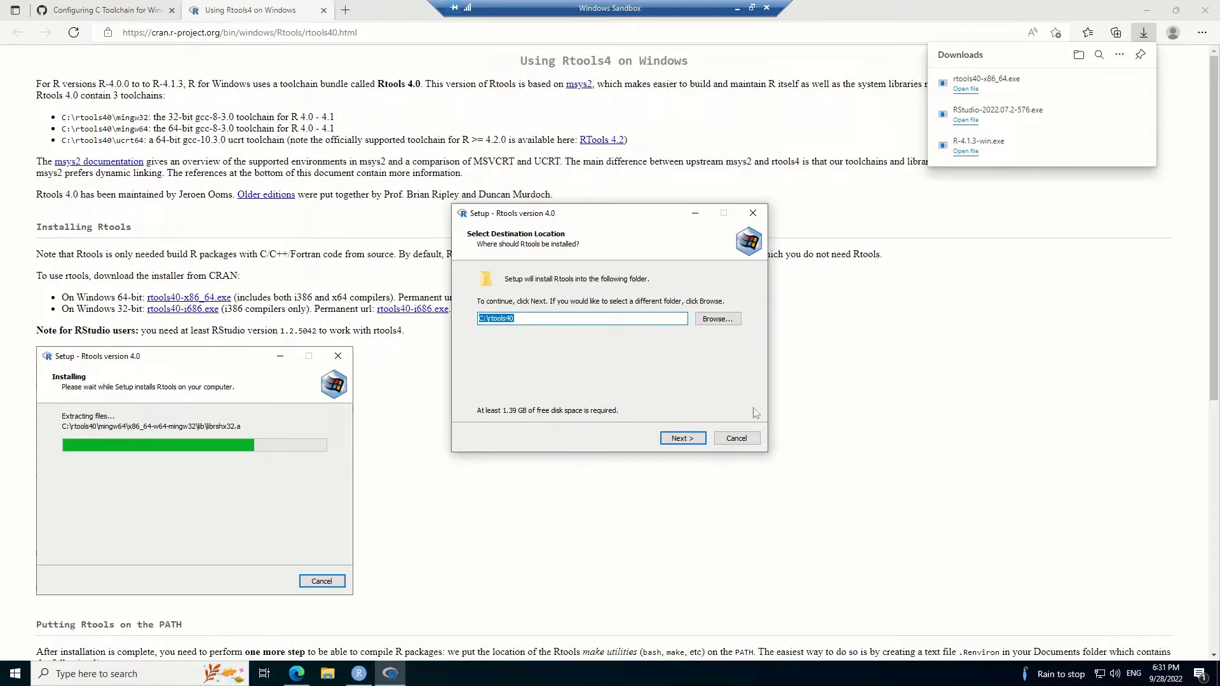
click(683, 439)
click(685, 438)
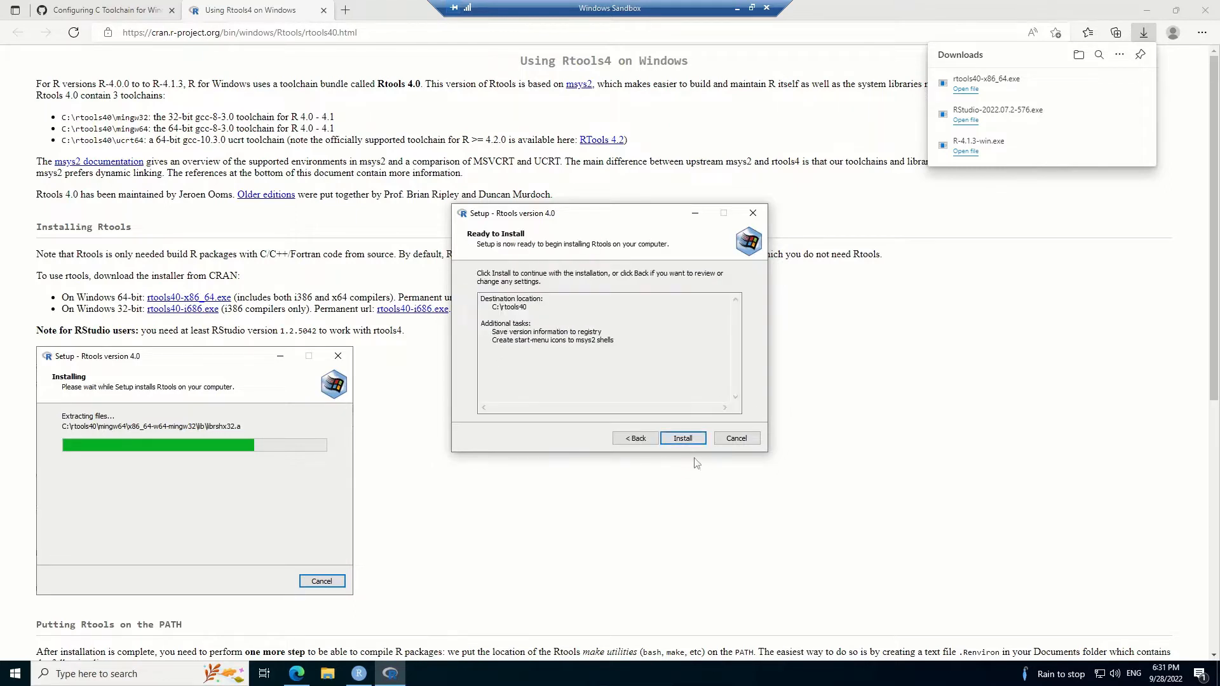
click(685, 439)
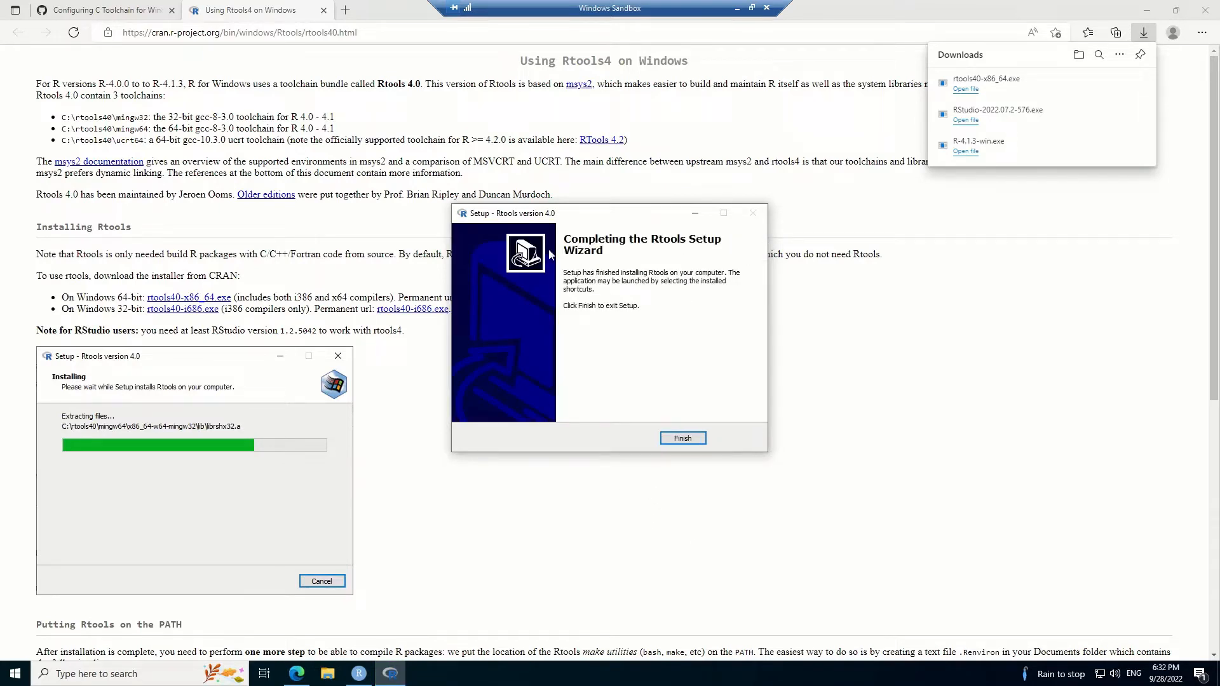
click(689, 441)
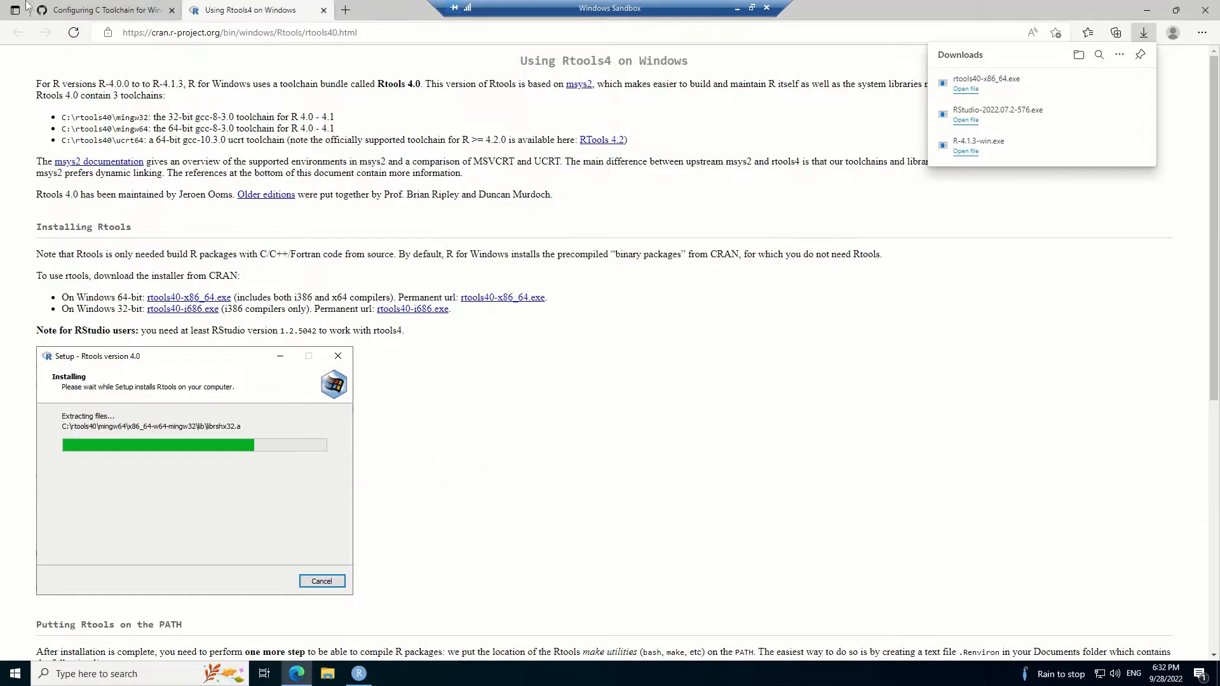
Step: Copy the wiki's writeLines command that puts RTools on the PATH in ~/.Renviron and run it in the RStudio console
click(64, 10)
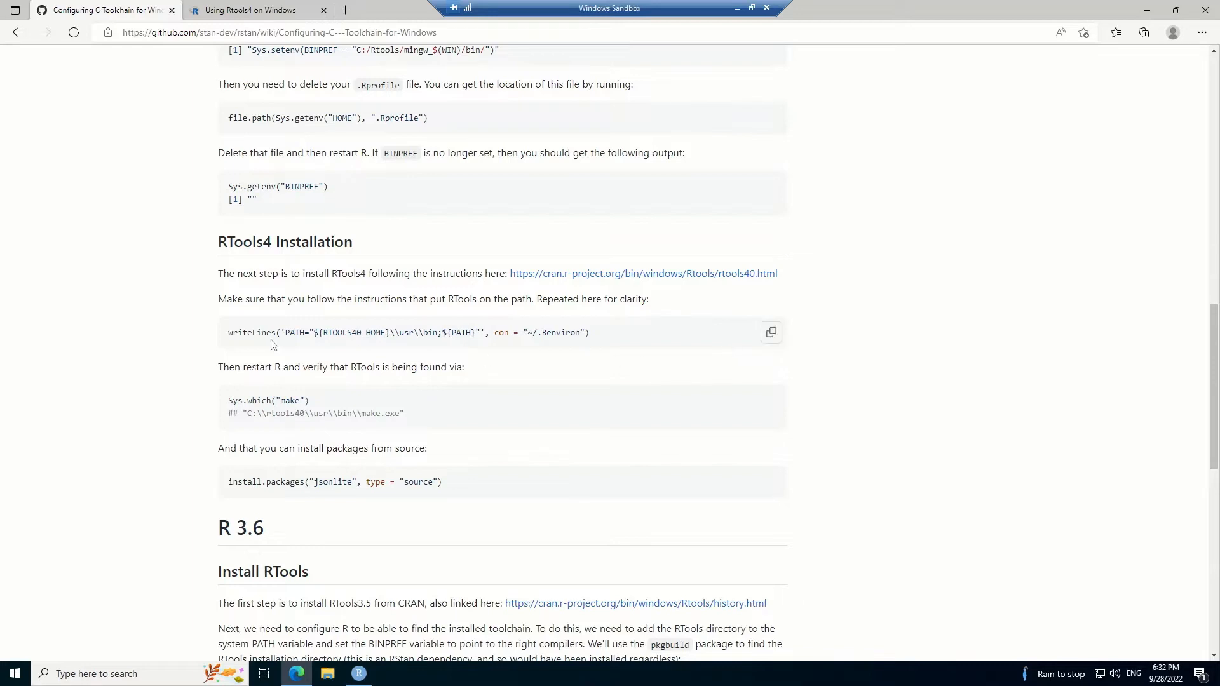
click(773, 336)
click(359, 674)
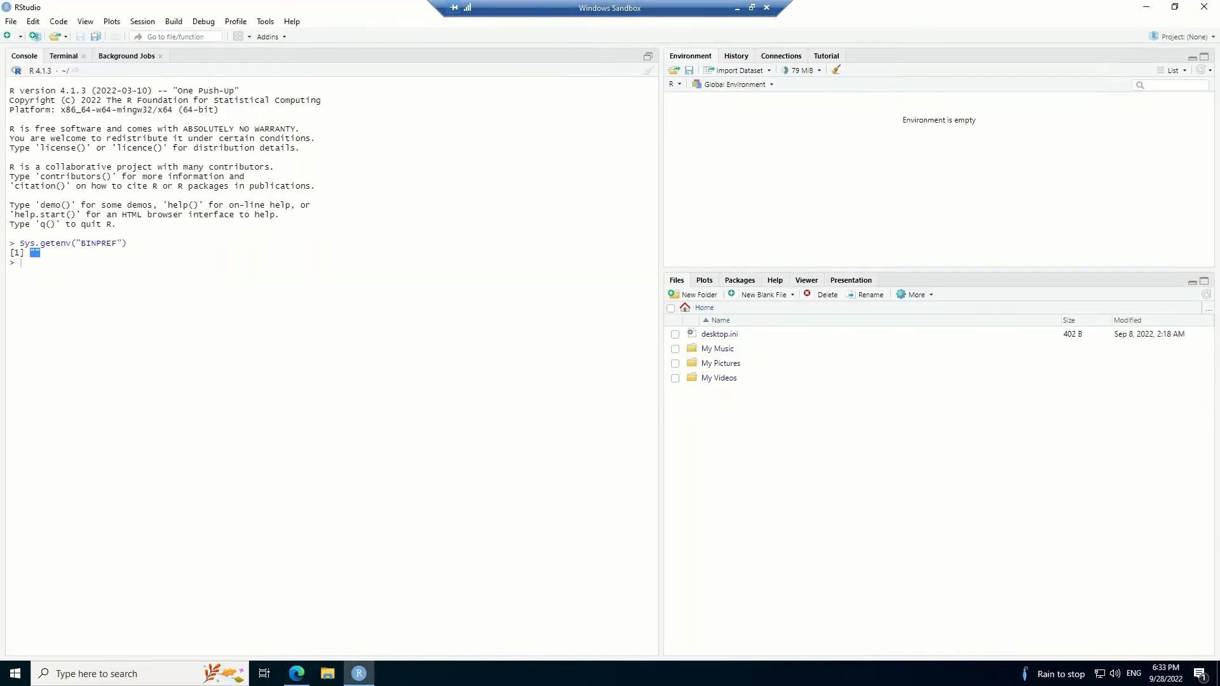
key(ctrl+v)
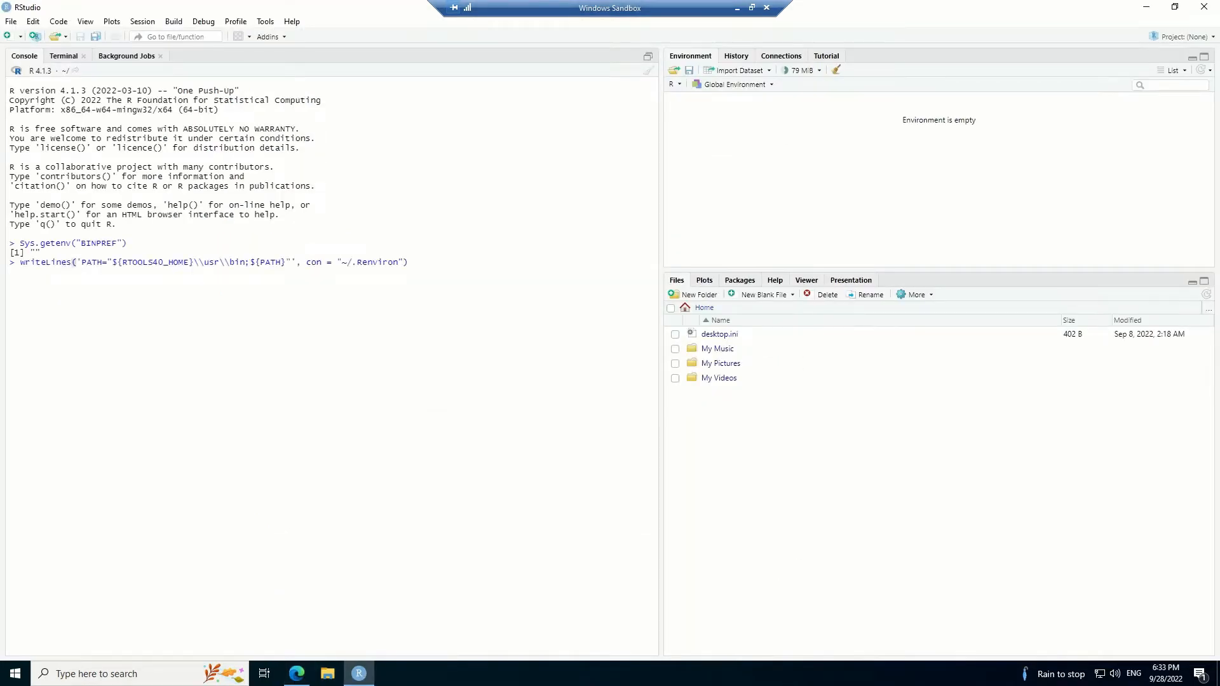
key(Return)
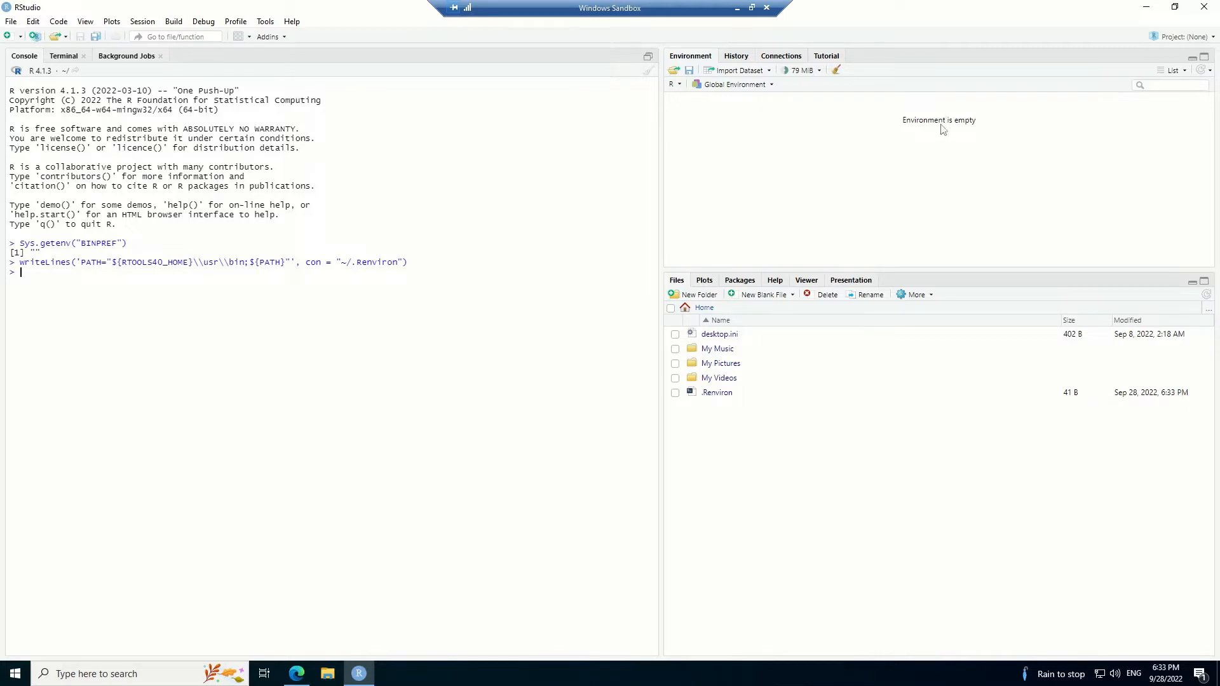
Step: Restart RStudio by closing it and launching it again
click(1204, 8)
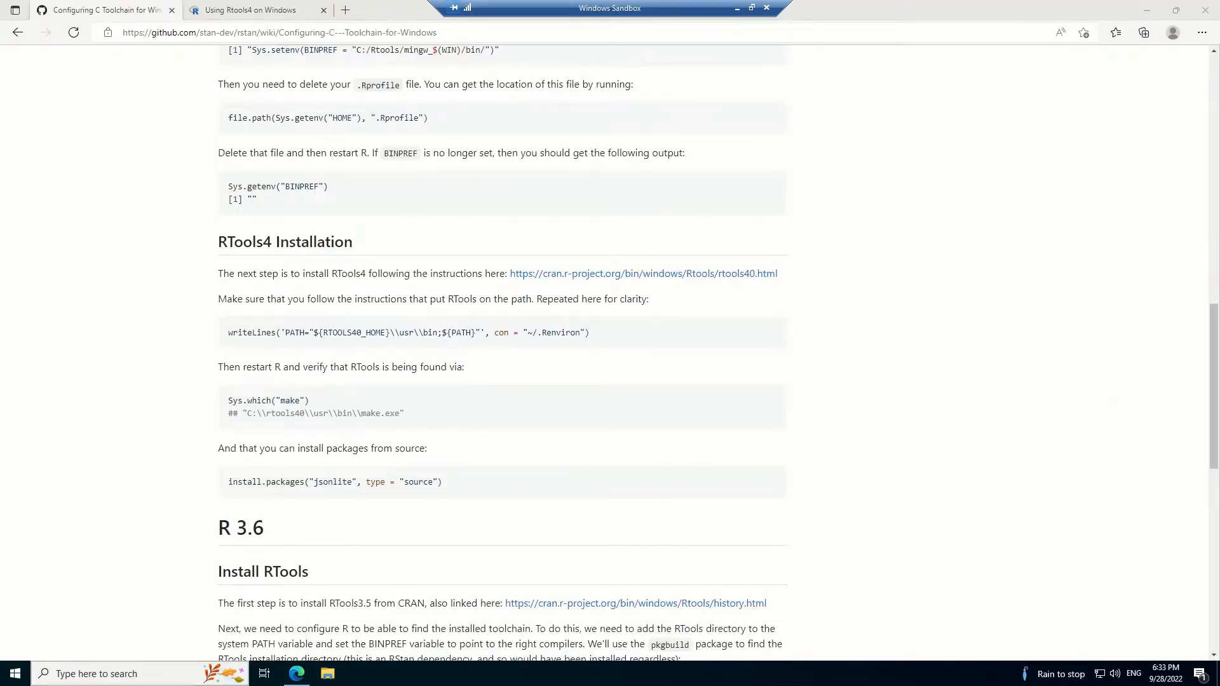
click(15, 674)
text(Rs)
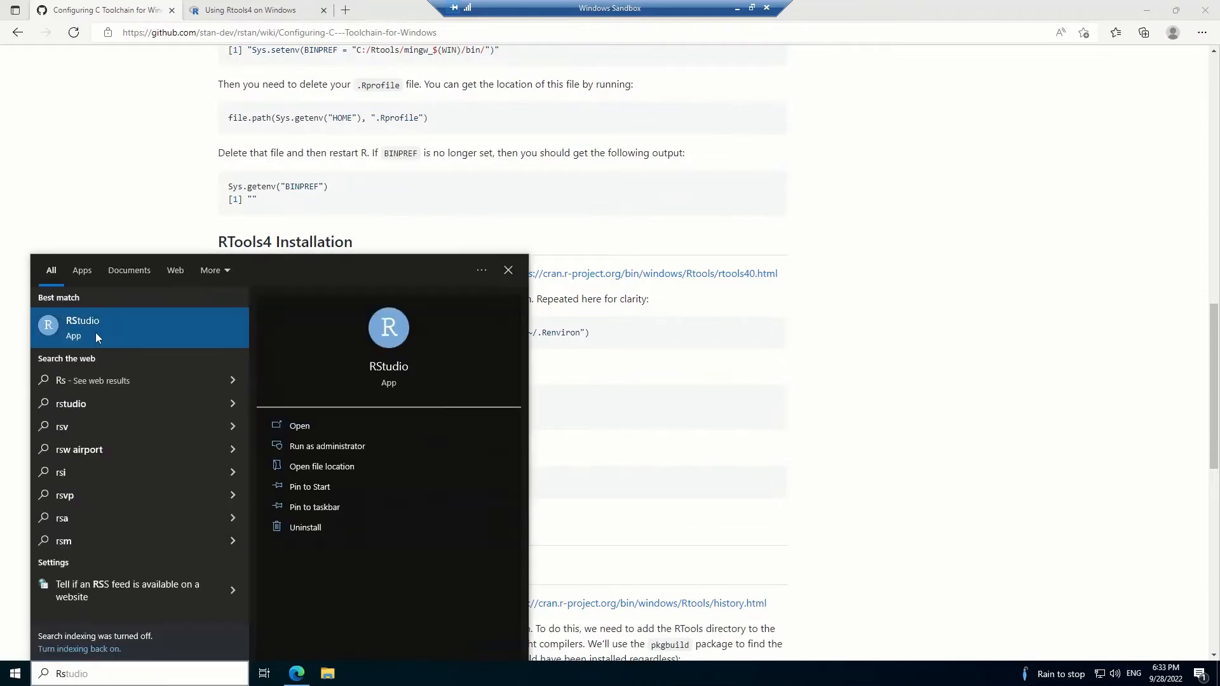
click(96, 334)
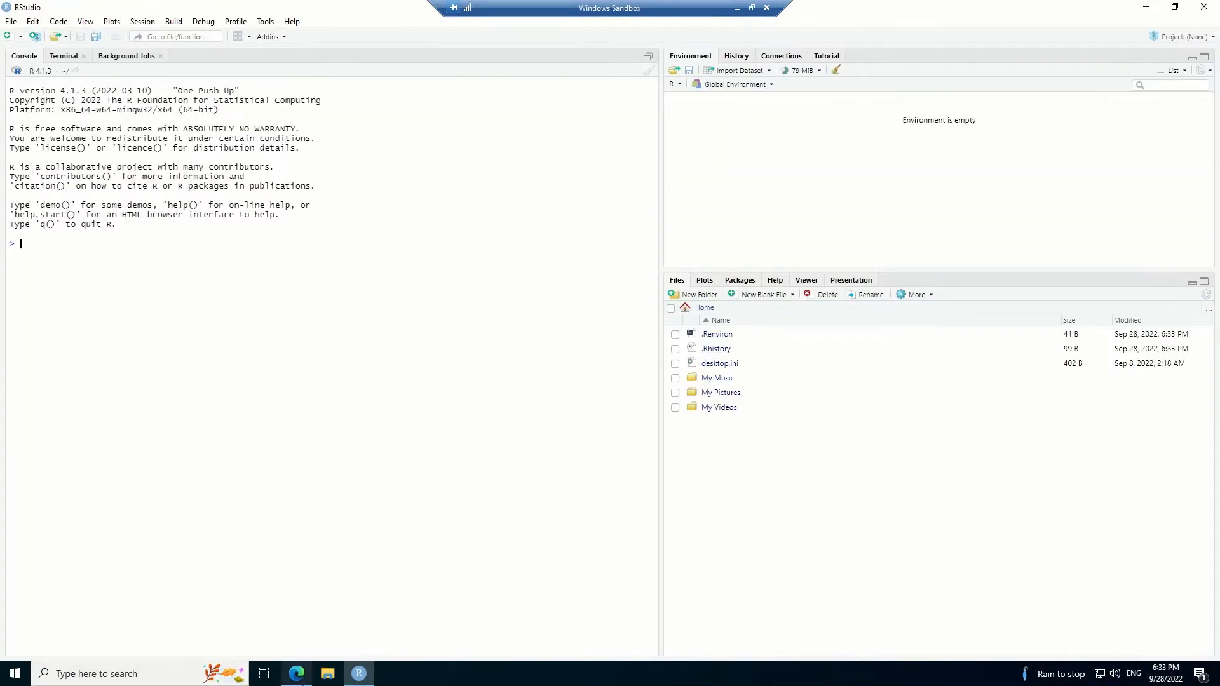
Step: Copy Sys.which("make") from the wiki page in Edge and run it in the RStudio console to verify RTools
click(297, 673)
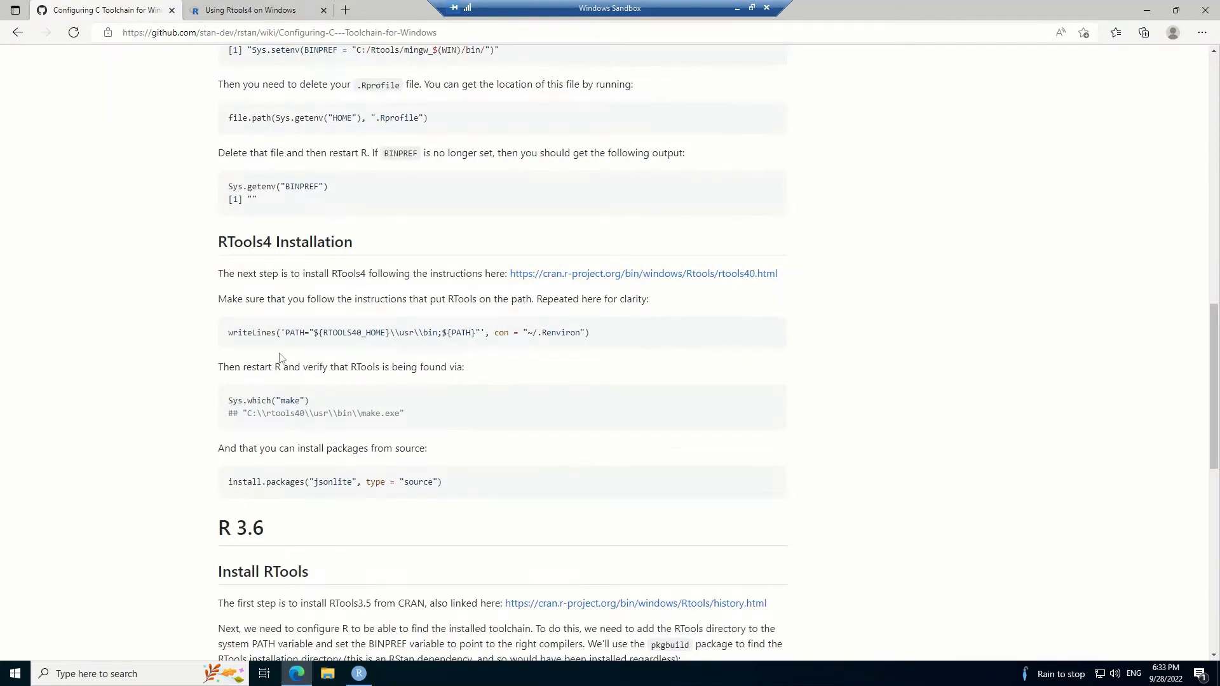
drag(313, 402, 228, 402)
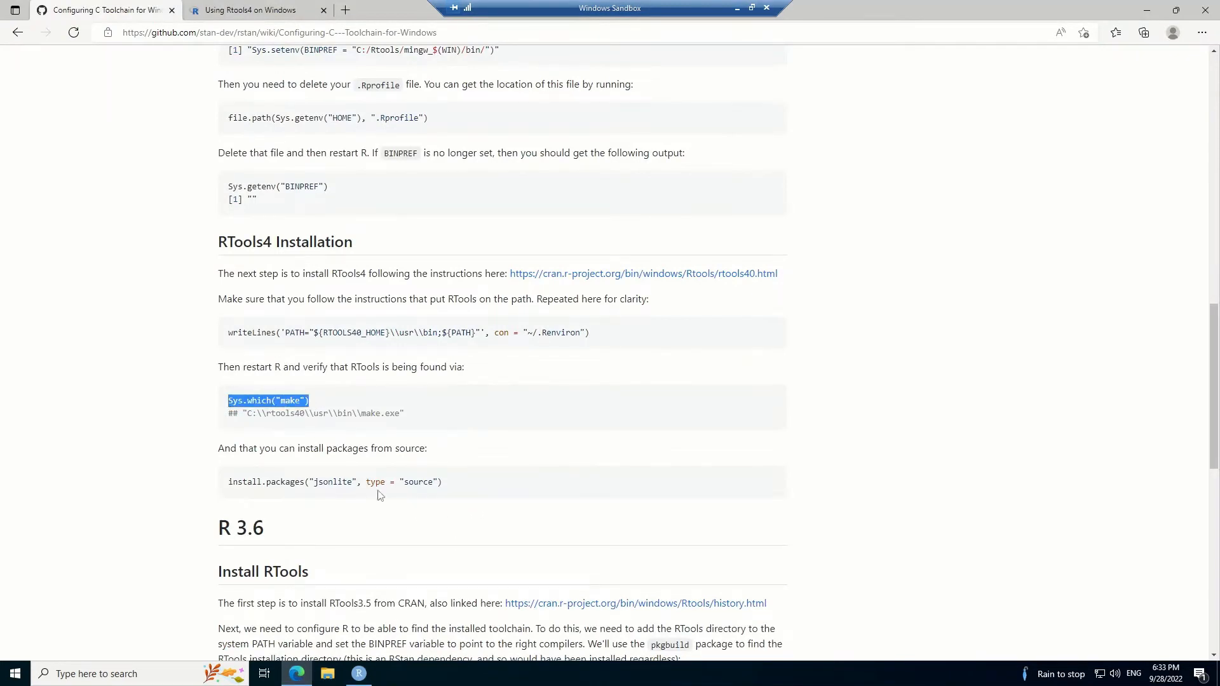
click(359, 674)
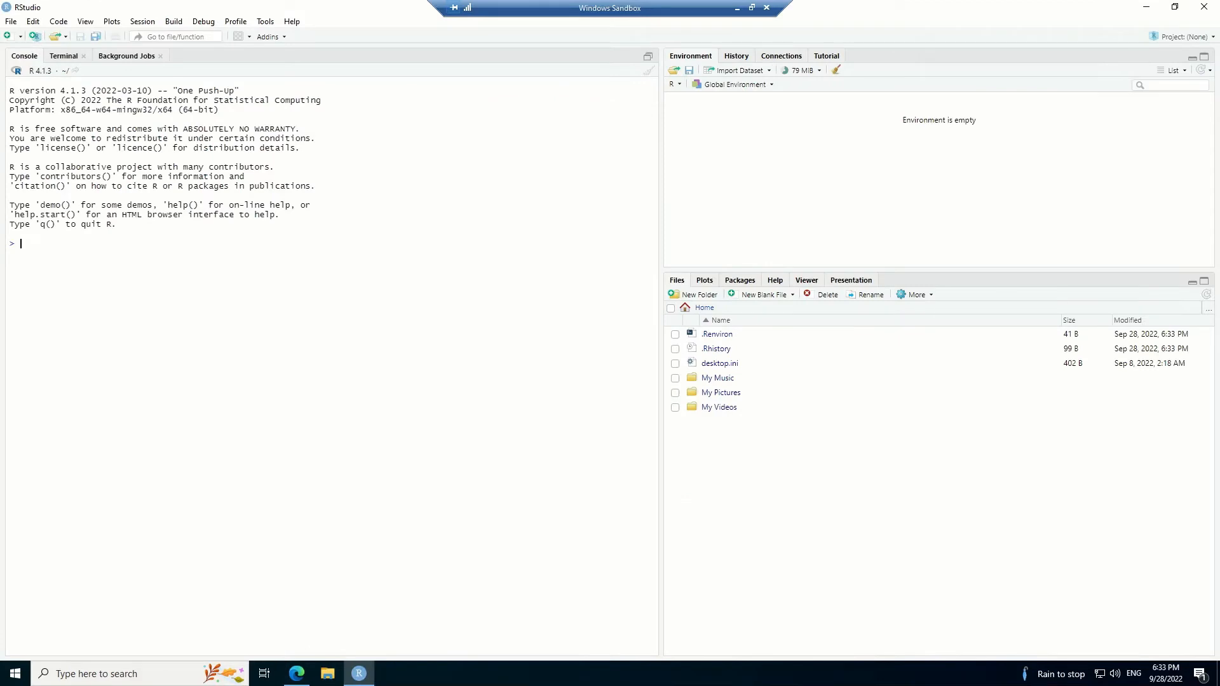
key(ctrl+v)
key(Return)
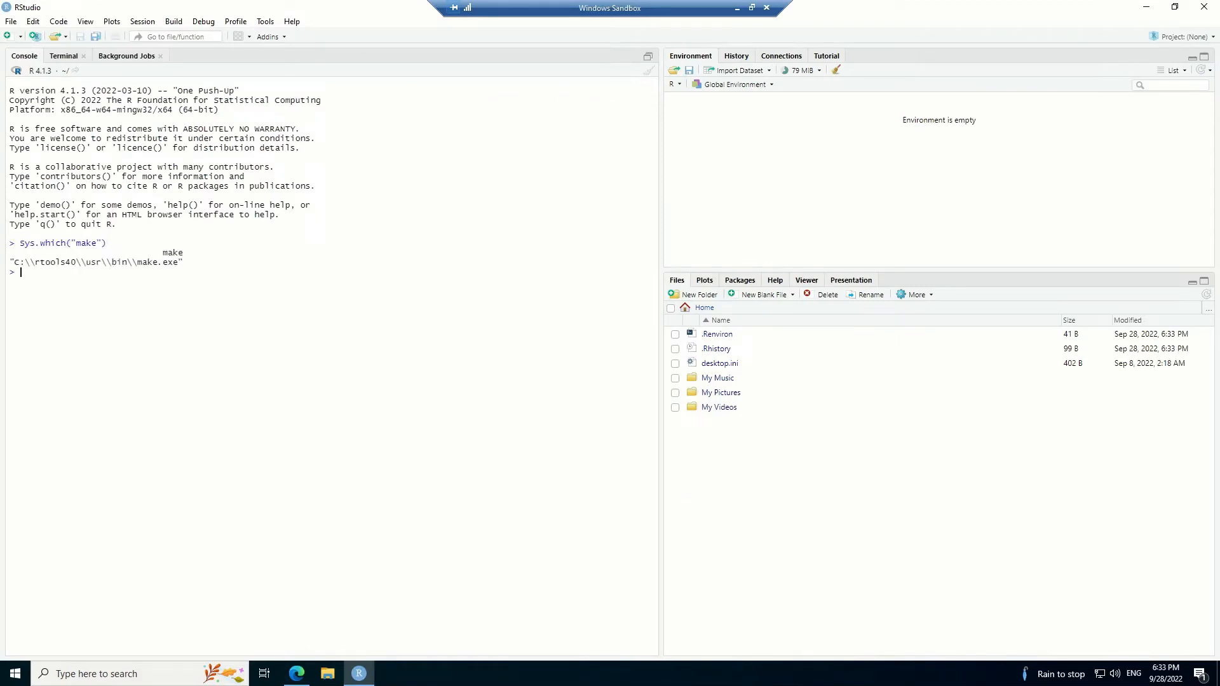
mouse_move(21, 272)
mouse_down()
mouse_move(191, 262)
mouse_move(20, 262)
mouse_up()
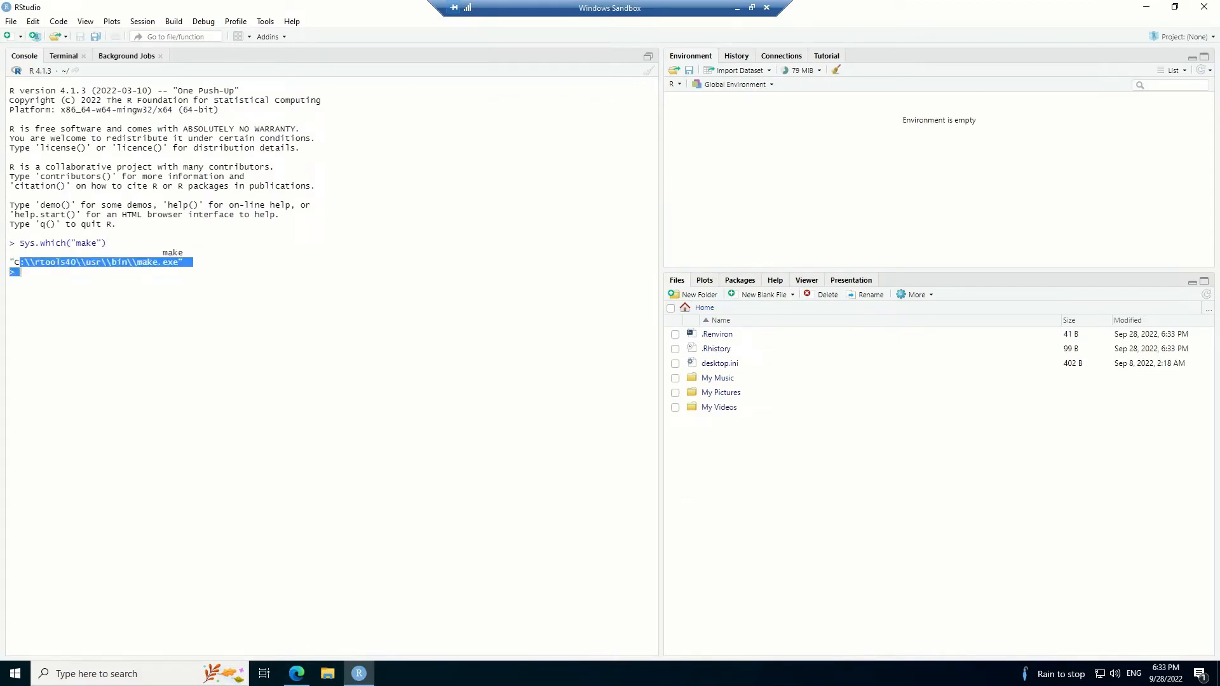
click(20, 262)
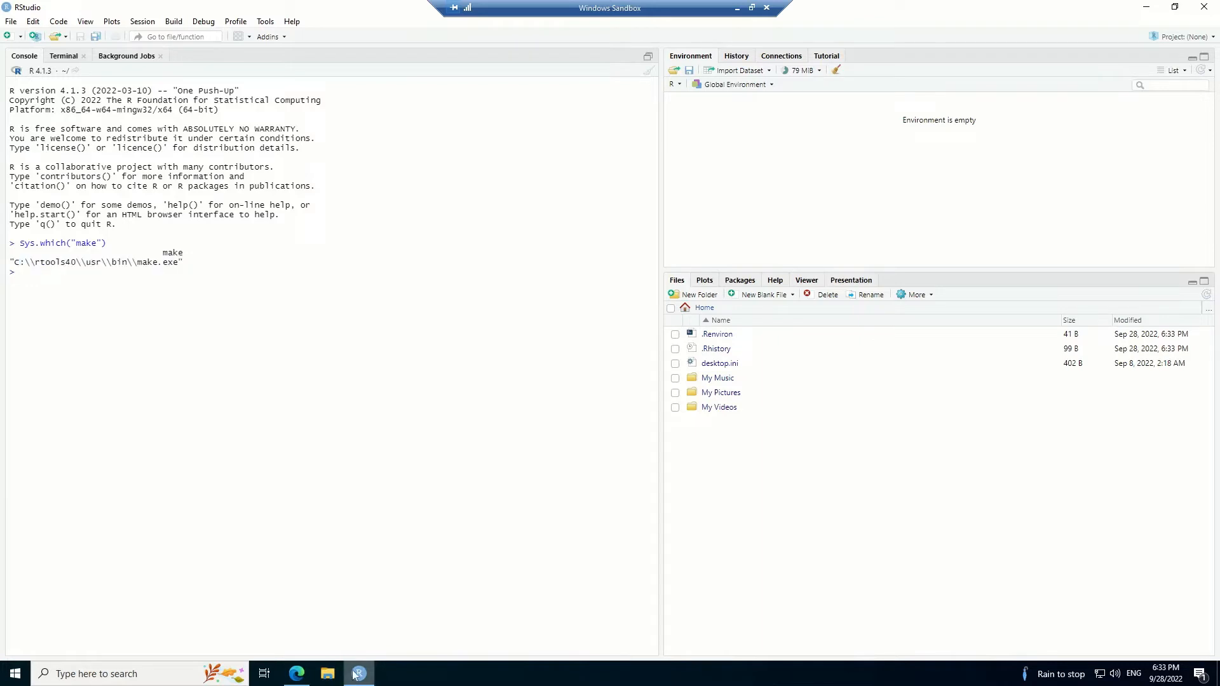
Step: Copy install.packages("jsonlite", type = "source") from the wiki page in Edge and run it in the RStudio console
click(296, 674)
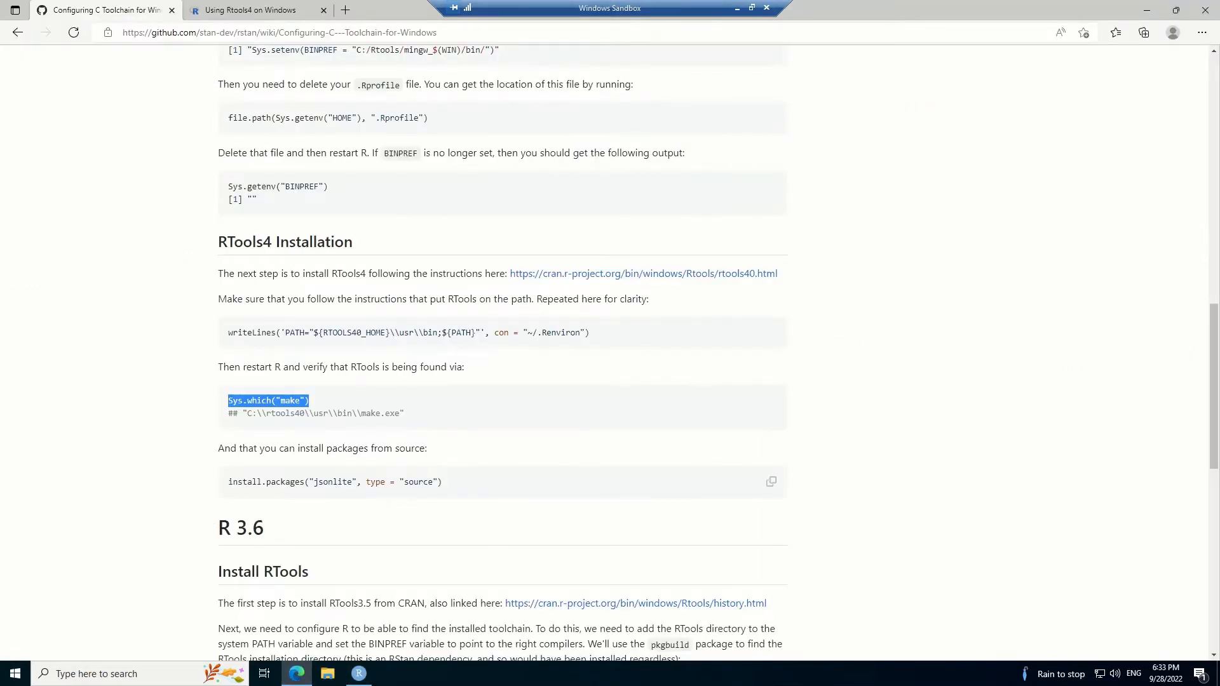
double_click(332, 481)
click(356, 512)
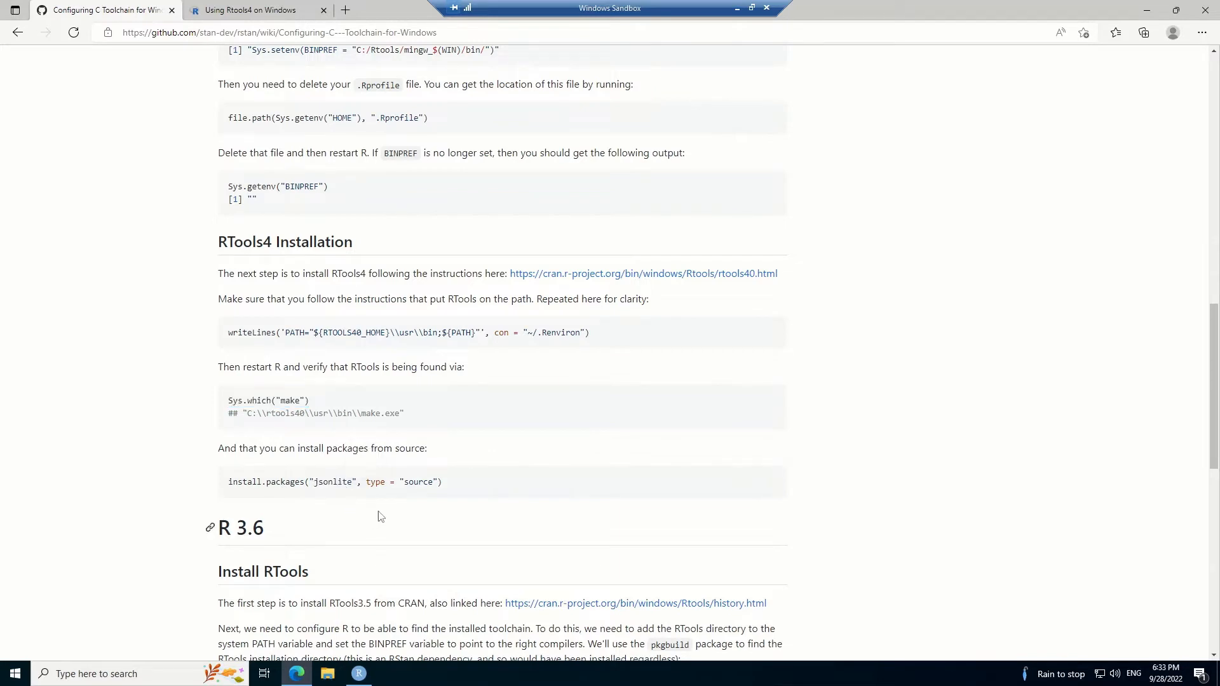
drag(771, 481, 216, 488)
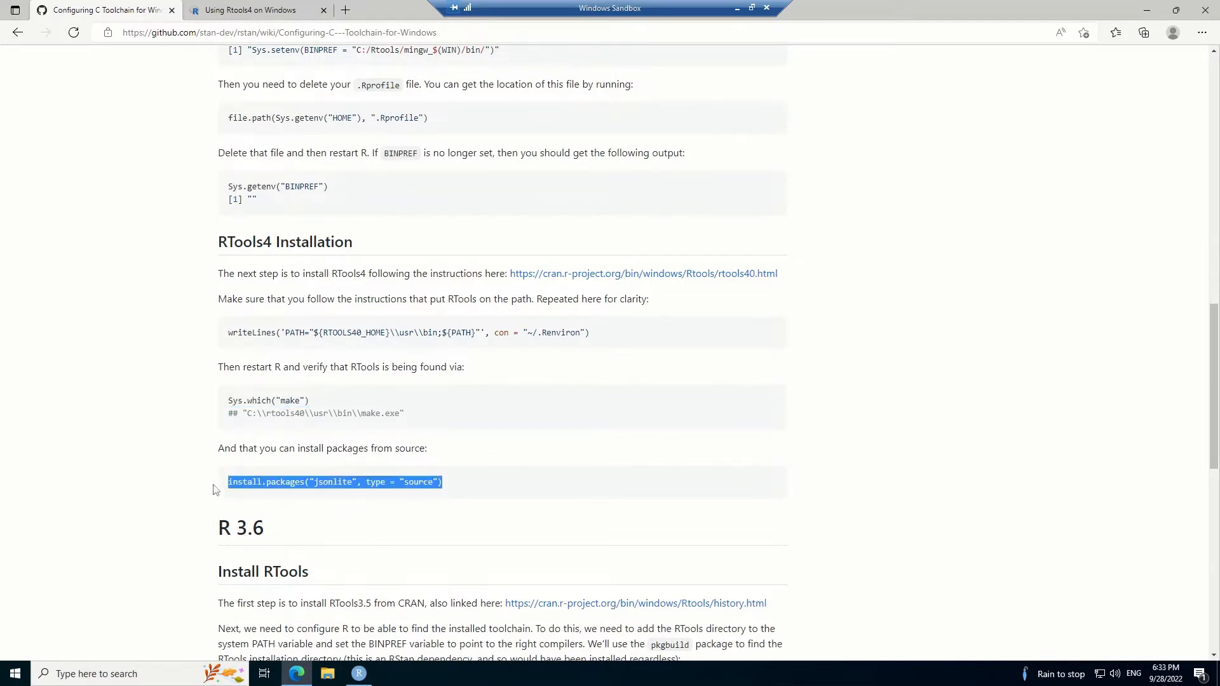
click(359, 674)
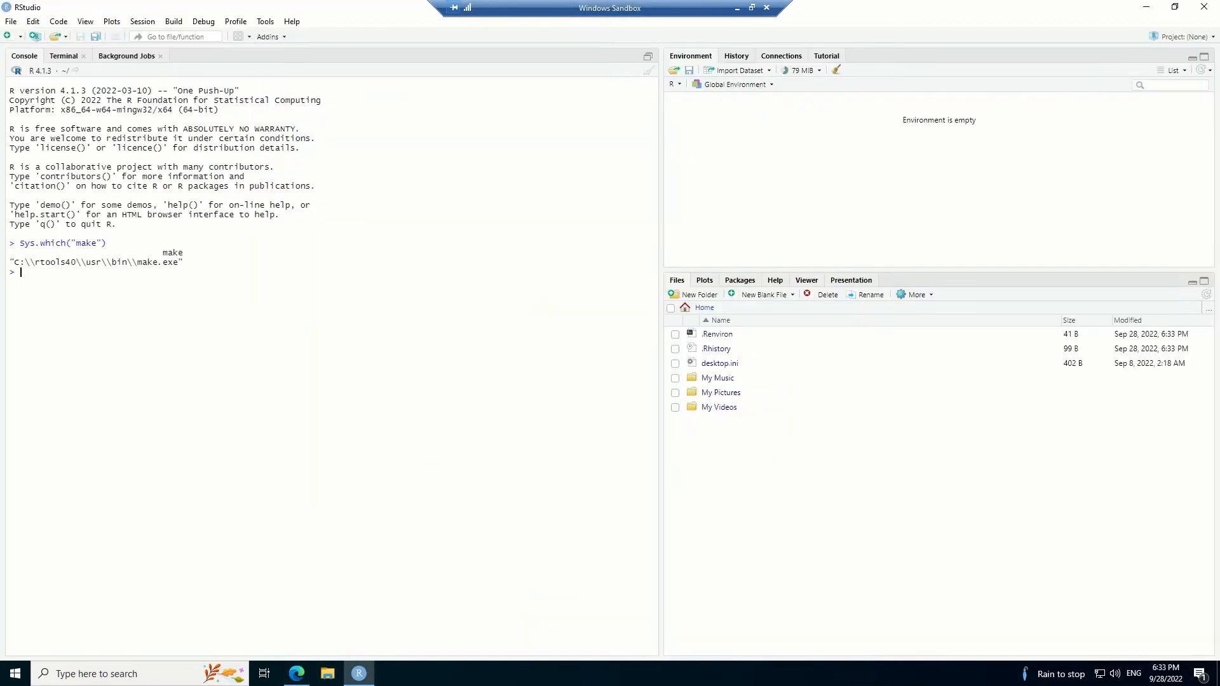
key(ctrl+v)
key(Return)
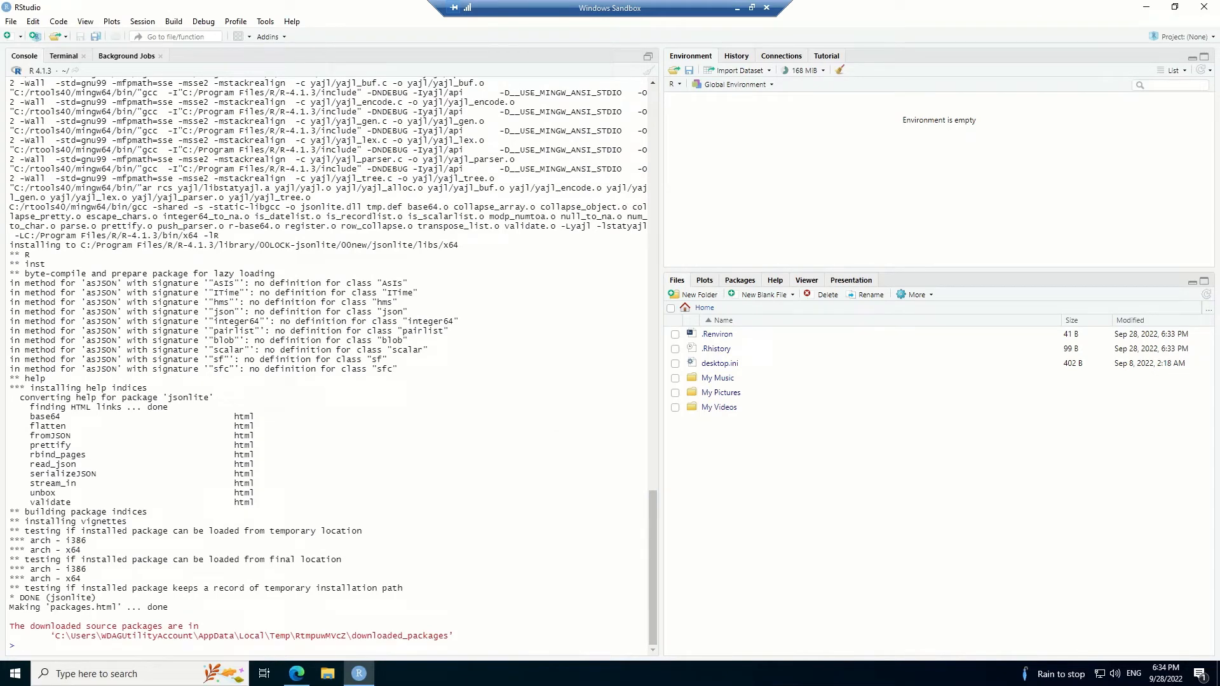
Step: Return to the RStan Getting Started wiki page in Edge and copy the install.packages("rstan") command without the Sys.setenv line
click(294, 676)
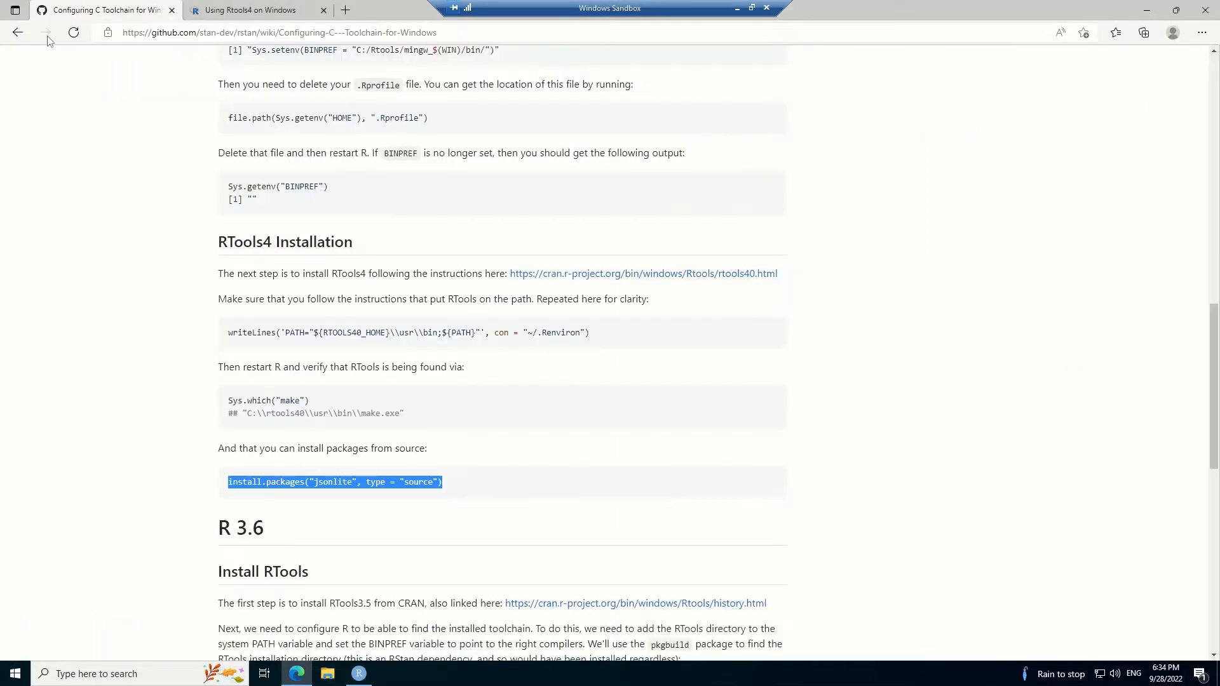
click(18, 33)
scroll(435, 232, down, 4)
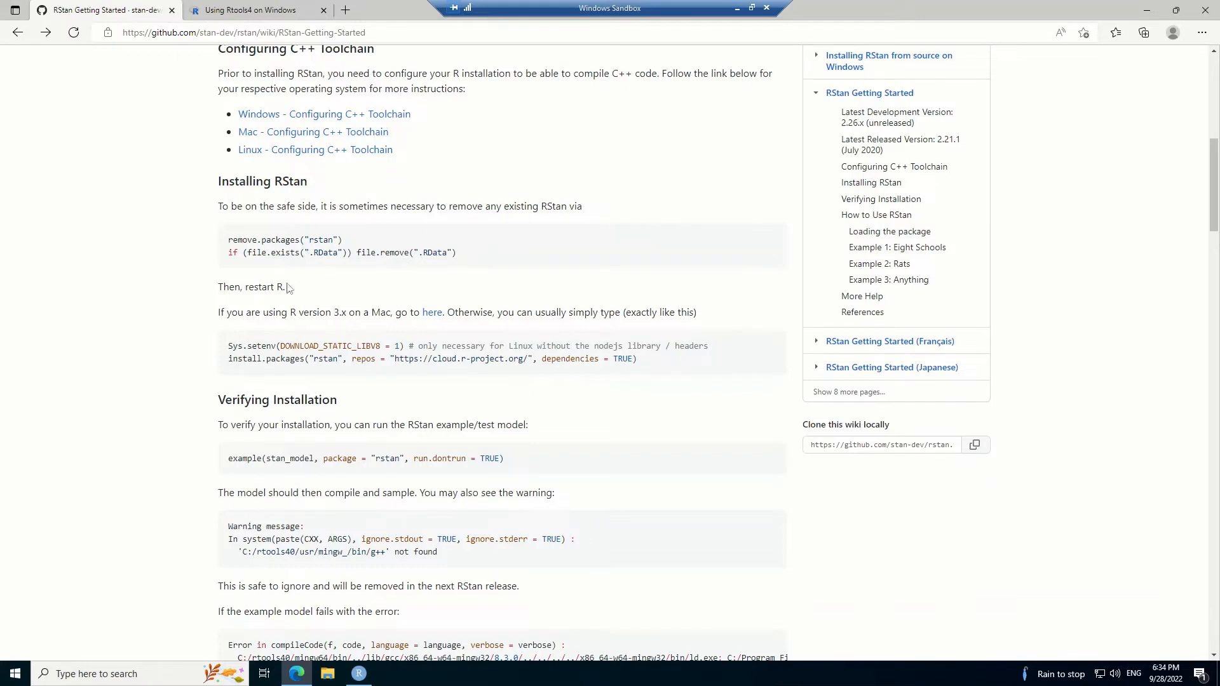
scroll(292, 286, down, 1)
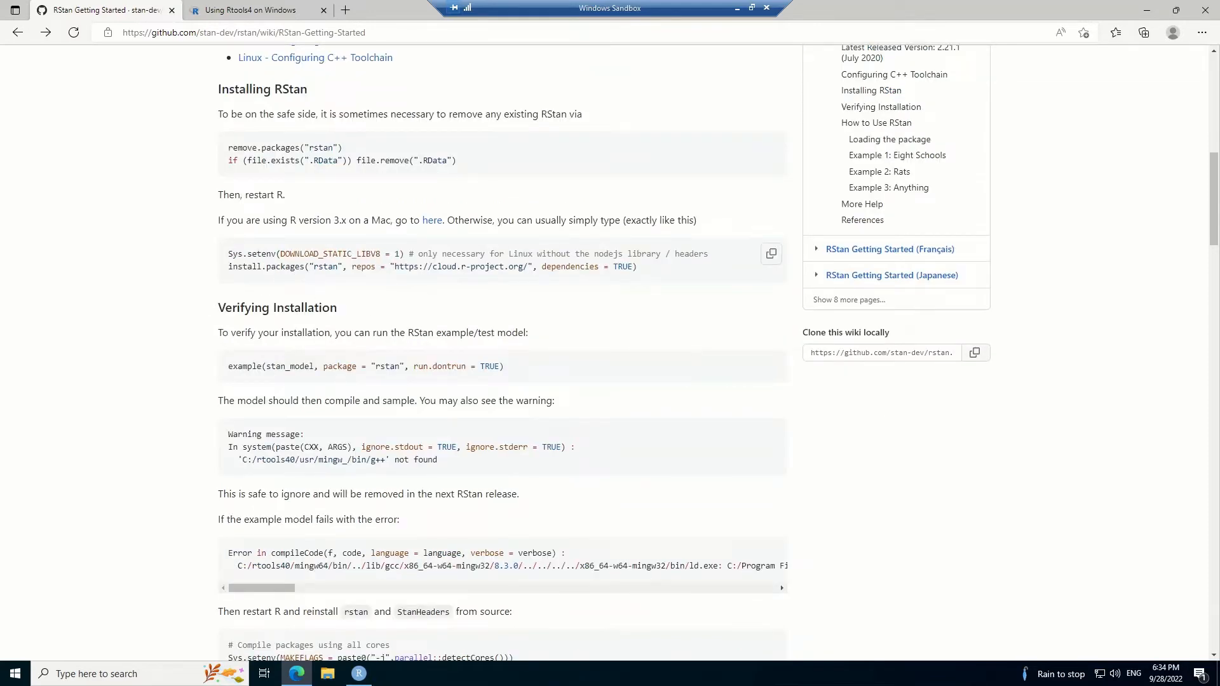
drag(604, 254, 222, 259)
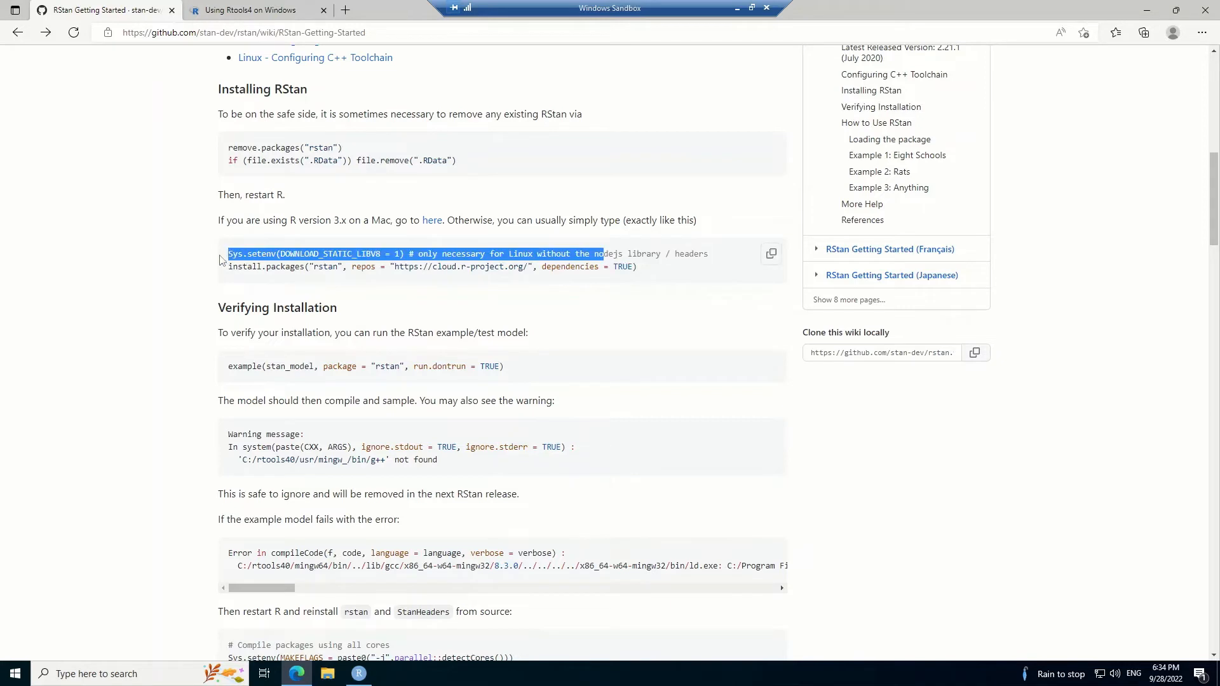
click(562, 291)
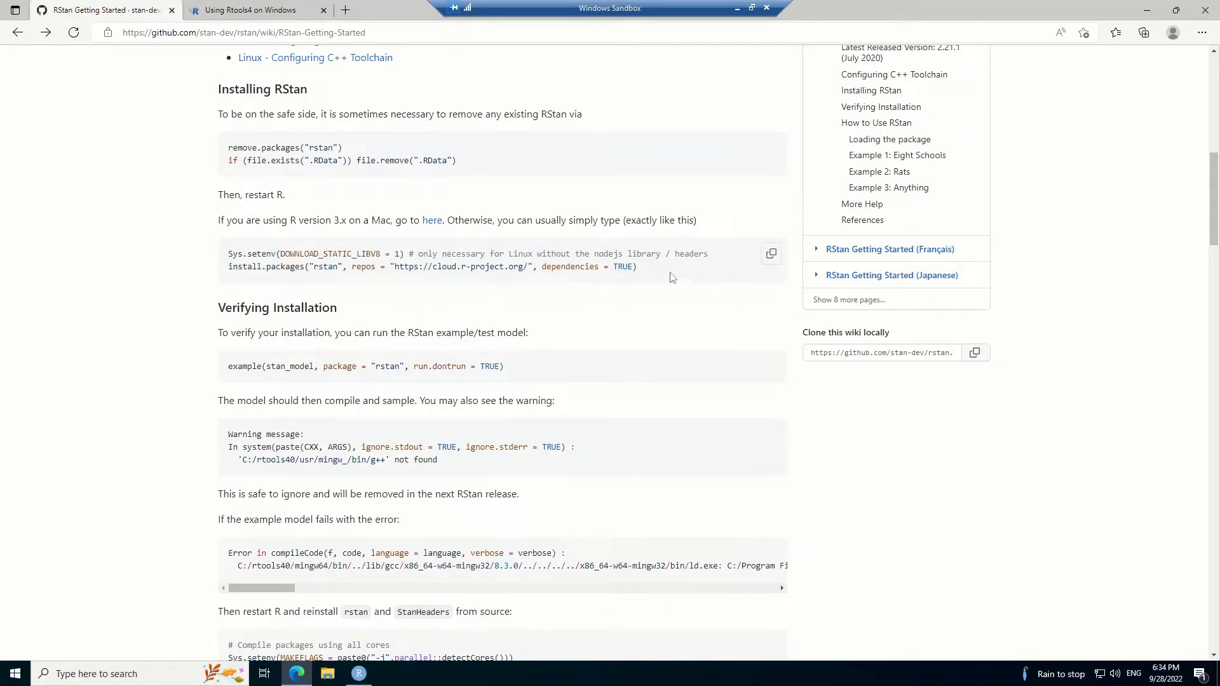
drag(651, 267, 227, 267)
key(ctrl+c)
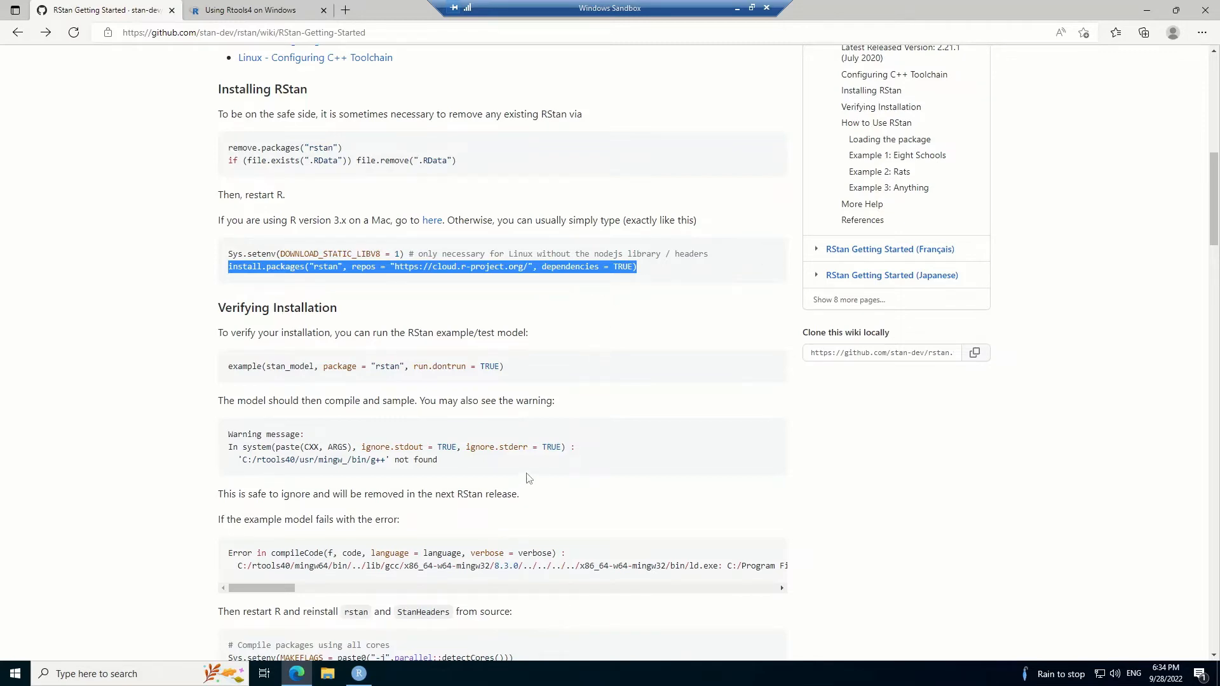
key(alt+Tab)
key(ctrl+v)
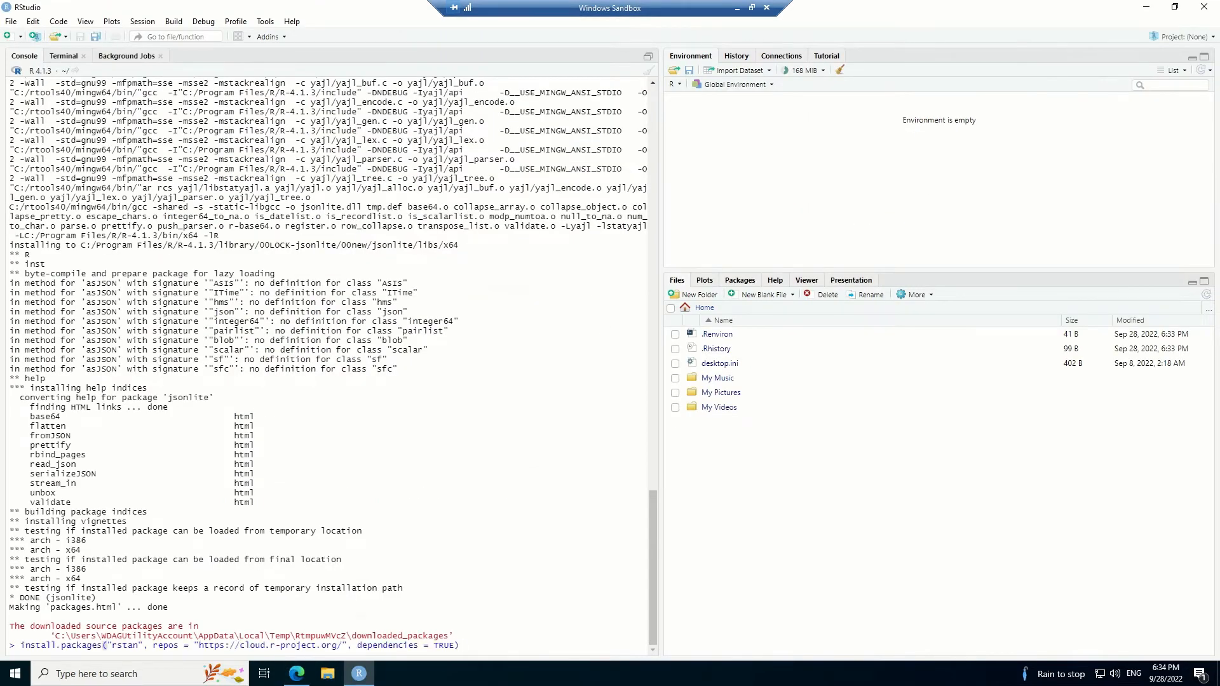
key(Return)
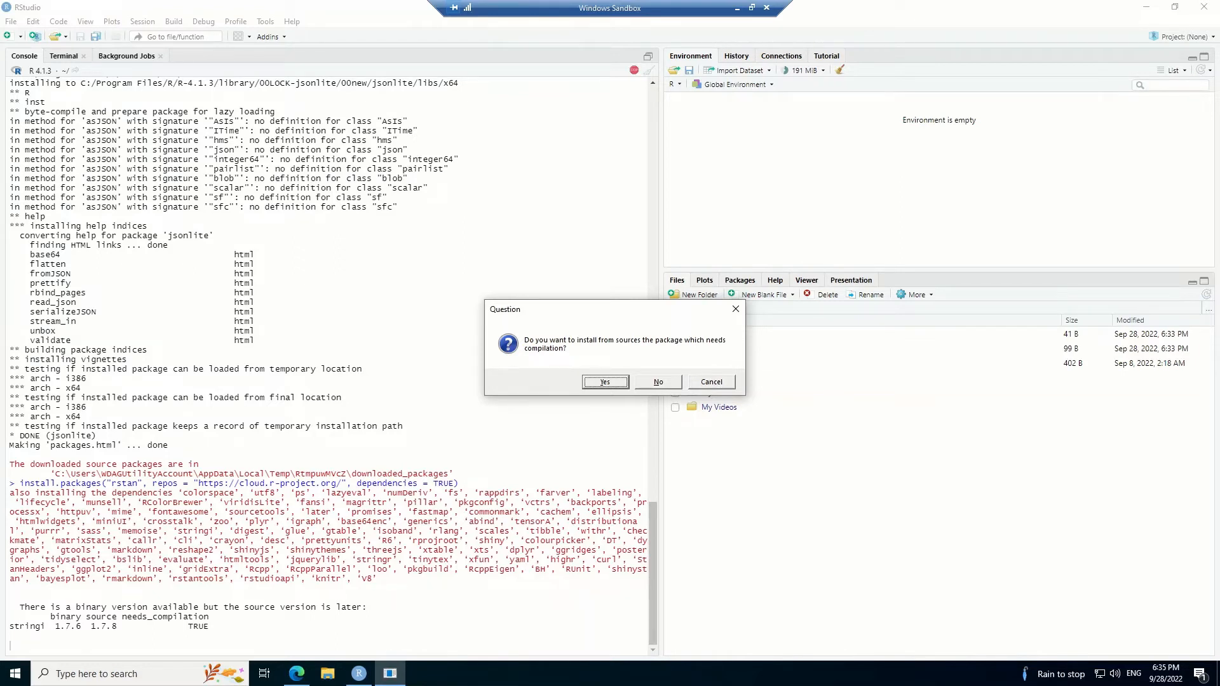
click(606, 383)
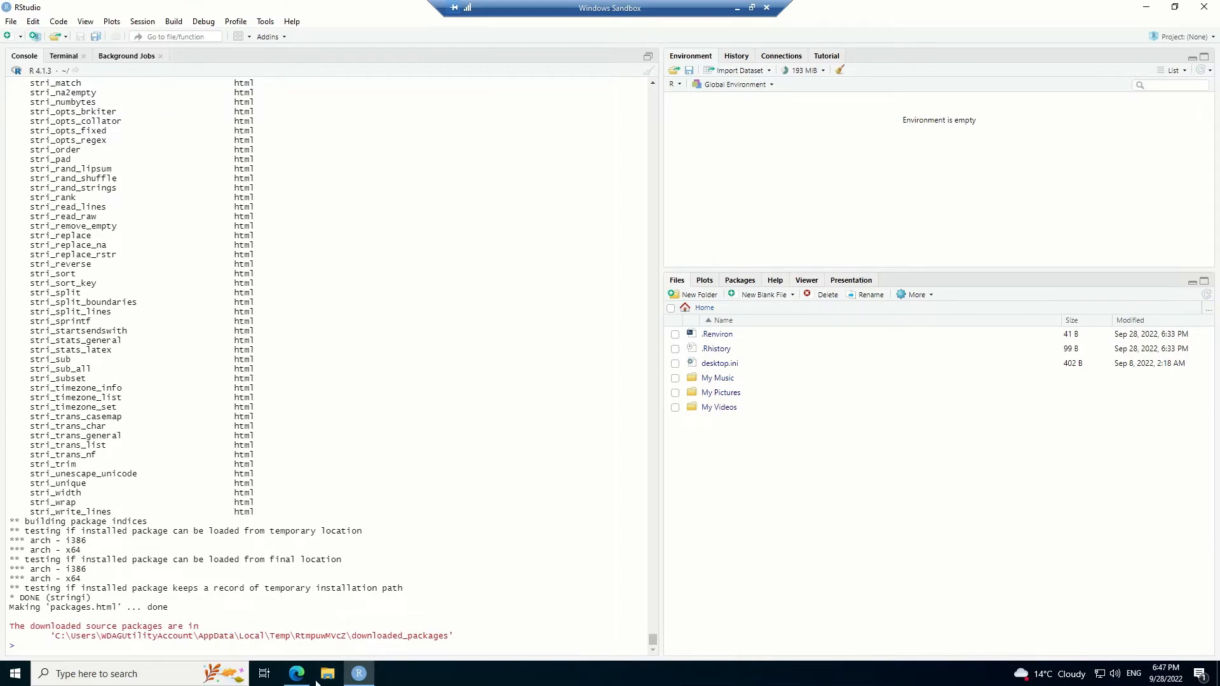
Step: Copy example(stan_model, package = "rstan", run.dontrun = TRUE) from the wiki in Edge, run it in the RStudio console and review the sampling output
click(297, 675)
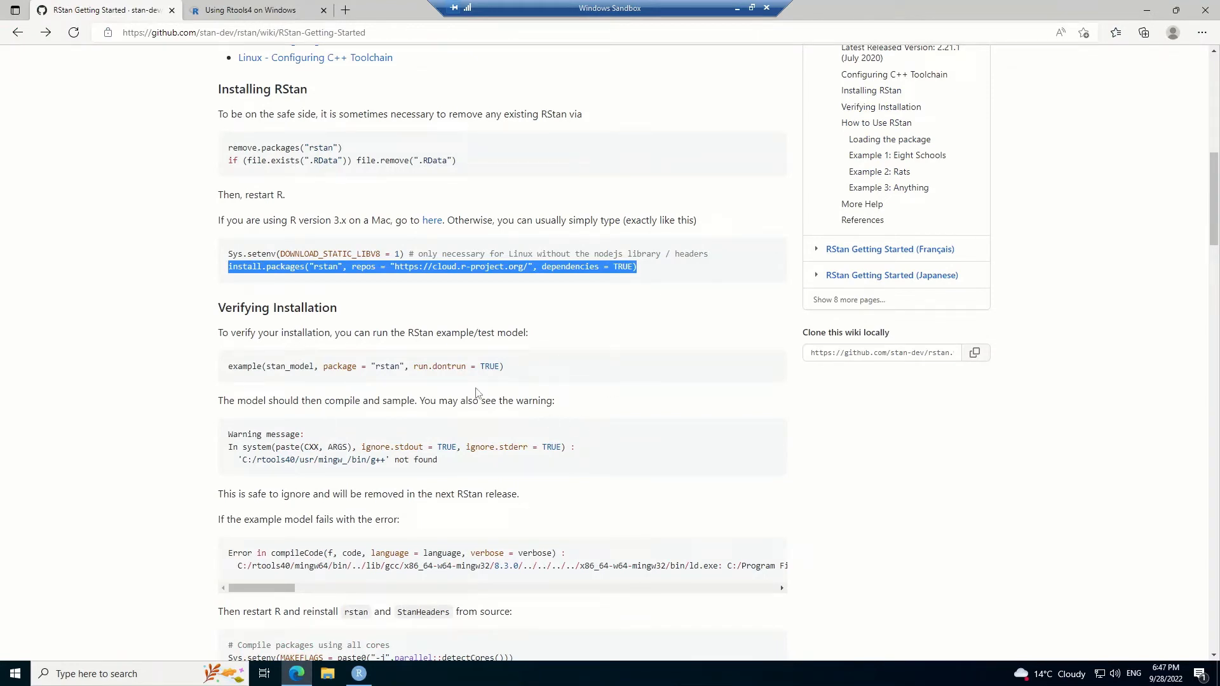
click(446, 379)
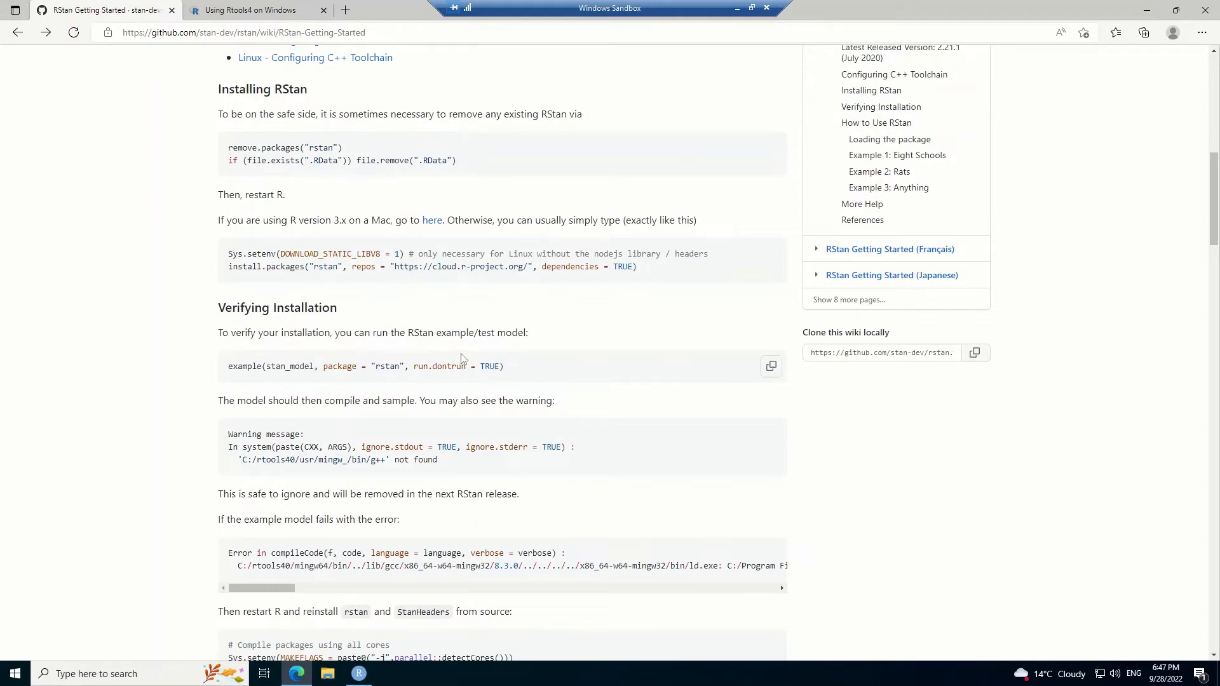
click(772, 369)
key(alt+Tab)
key(ctrl+v)
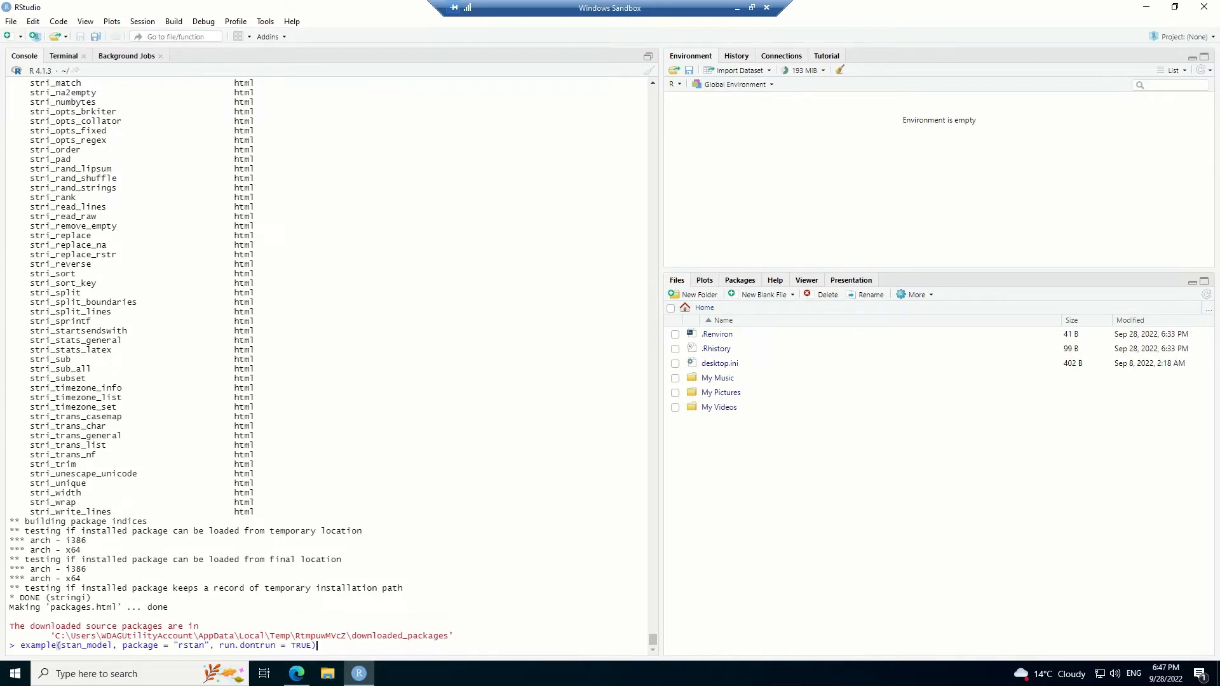
key(Return)
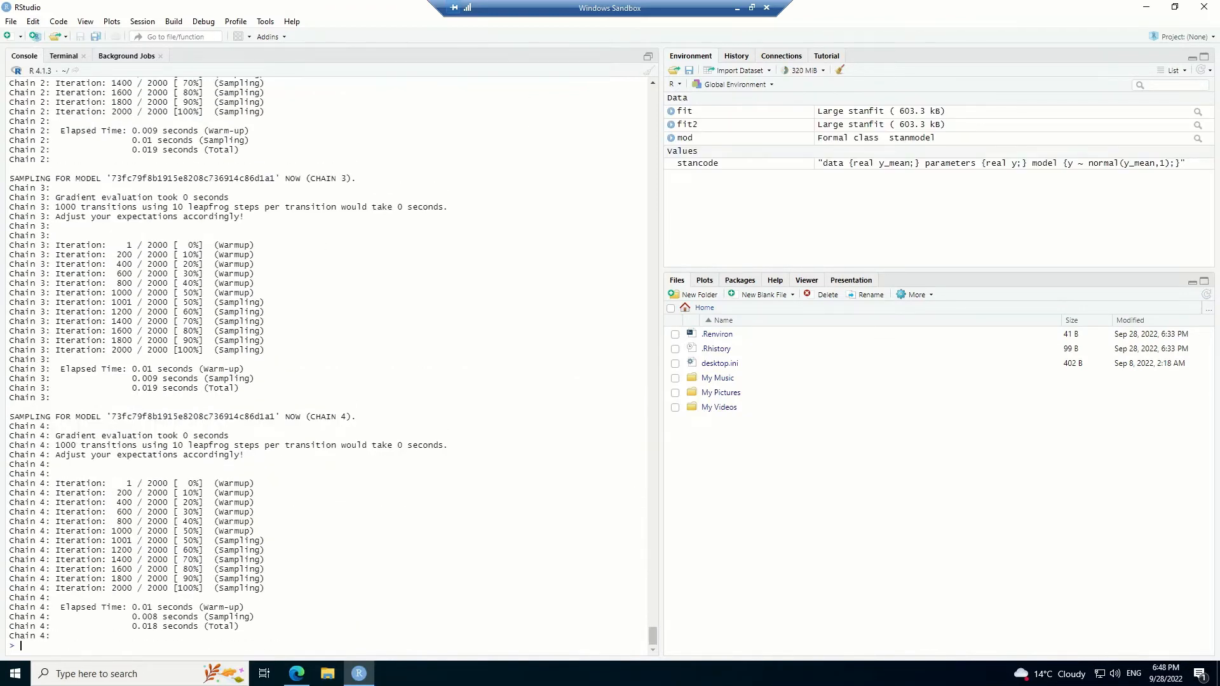
scroll(327, 362, up, 10)
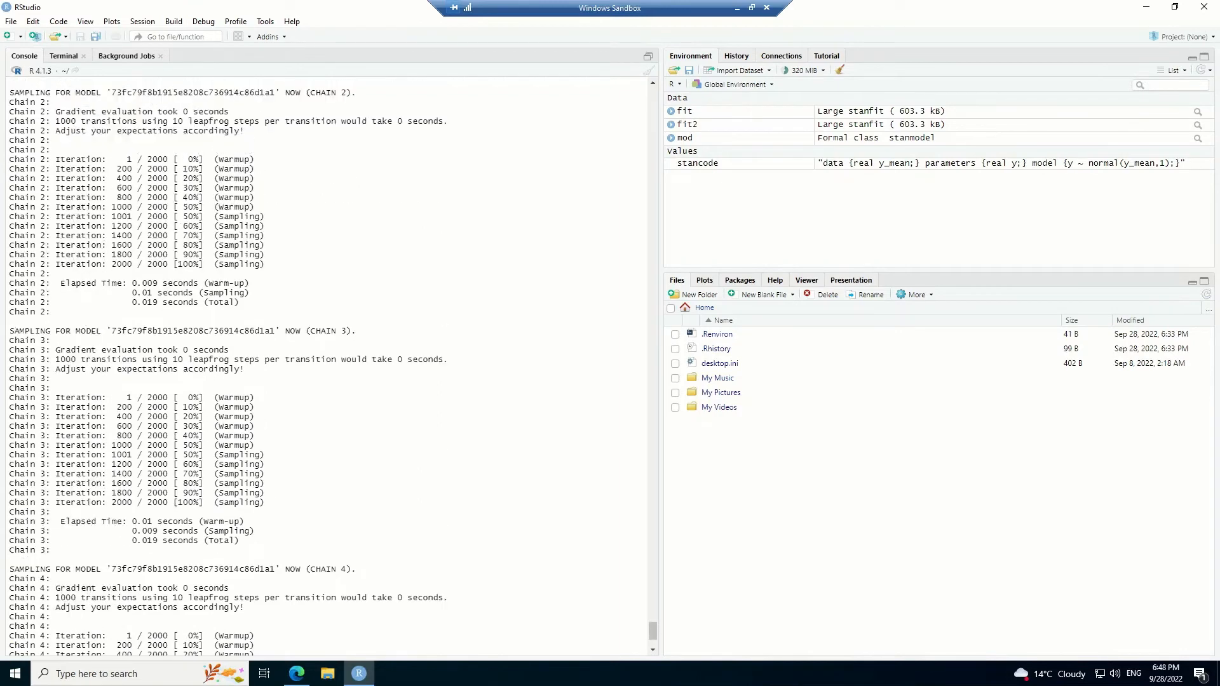
scroll(327, 362, up, 2)
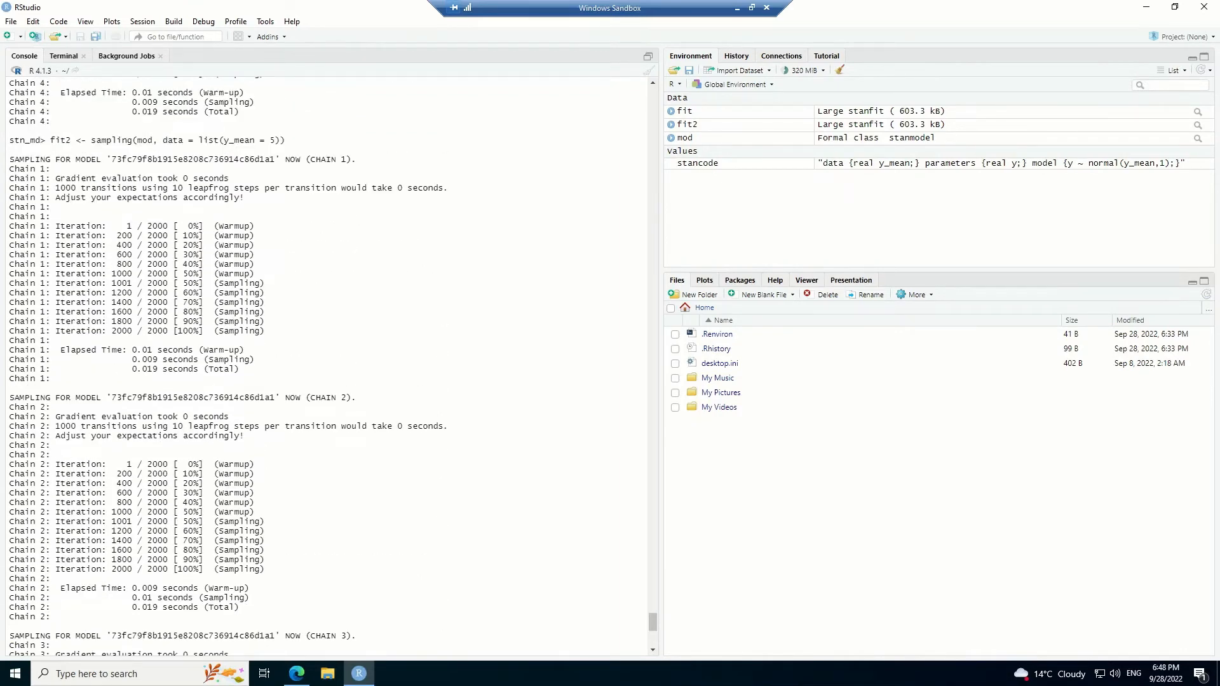
drag(58, 216, 267, 332)
scroll(267, 332, down, 4)
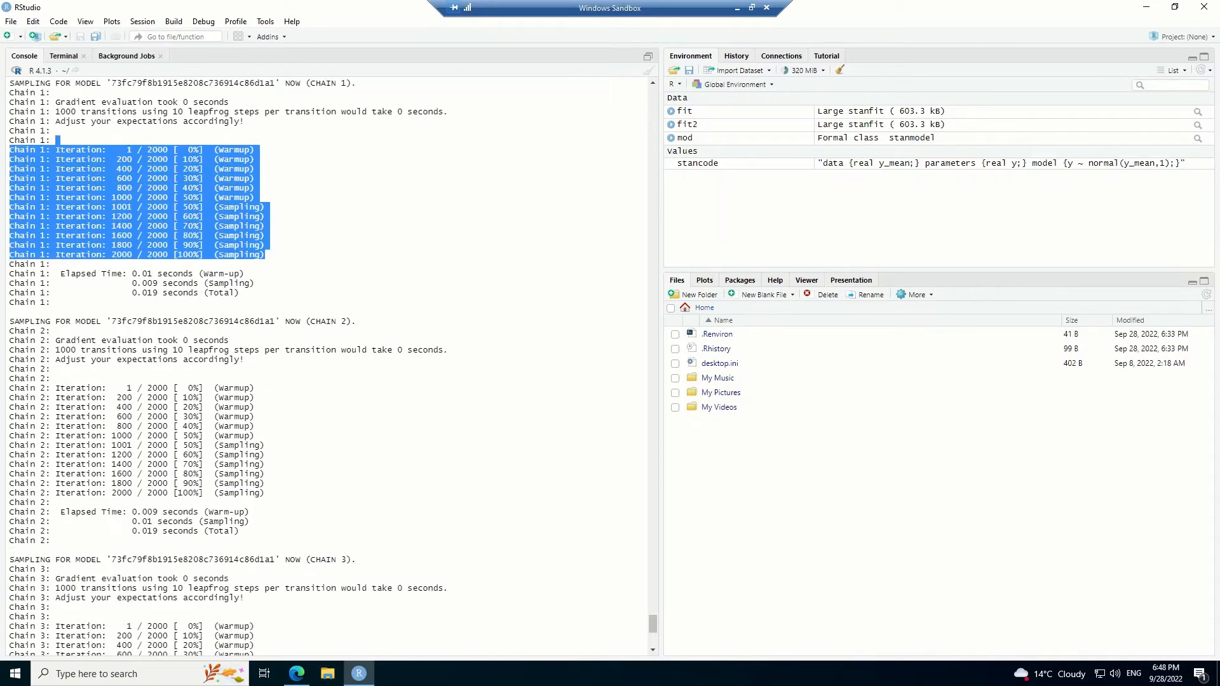
scroll(267, 331, down, 8)
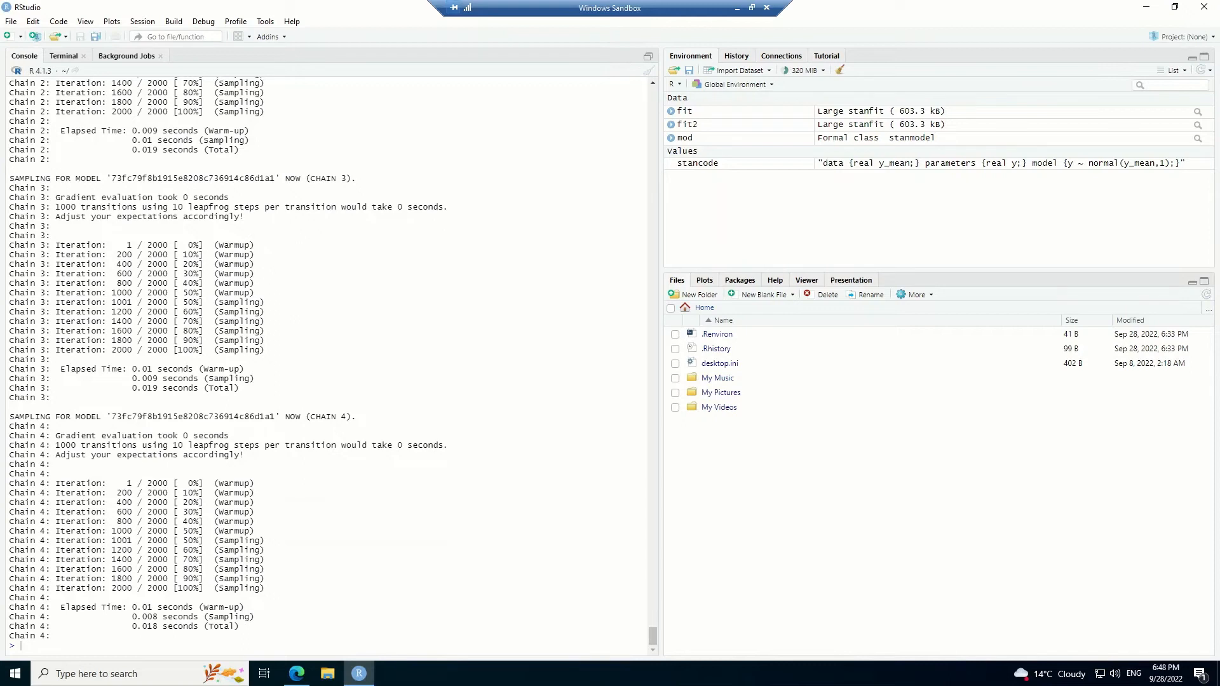
click(54, 38)
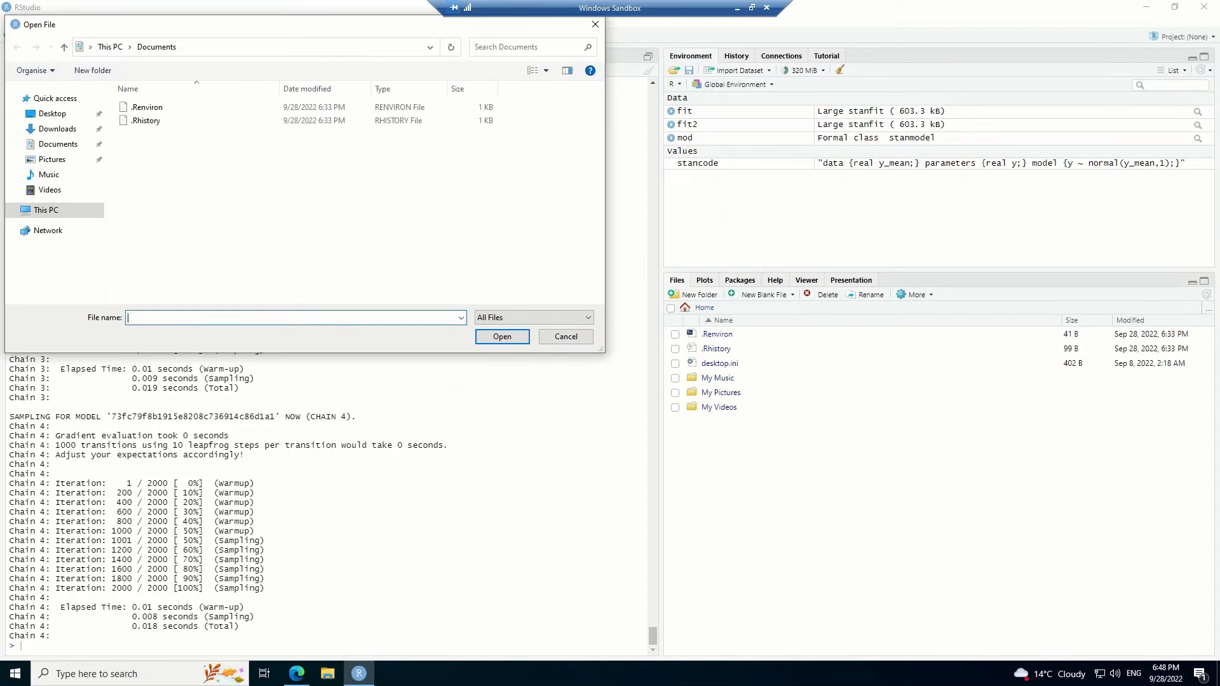
click(563, 337)
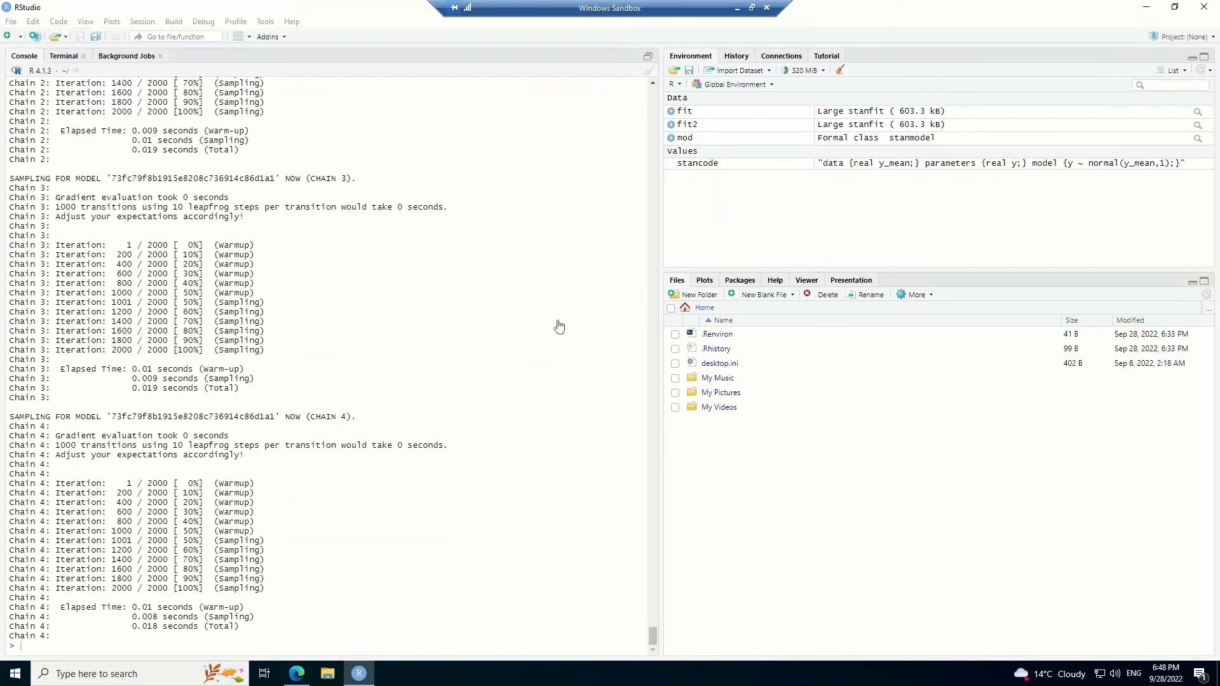
click(10, 21)
Step: Create a new folder named test_stan in the Home directory
click(699, 295)
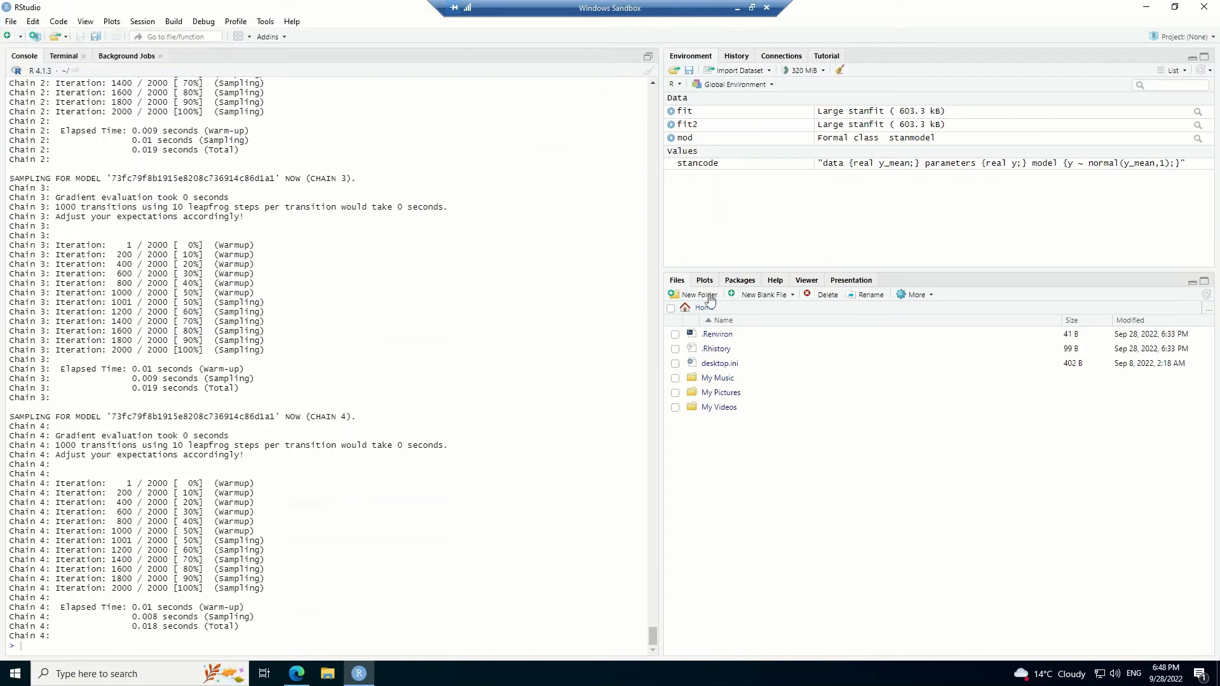
text(test_stan)
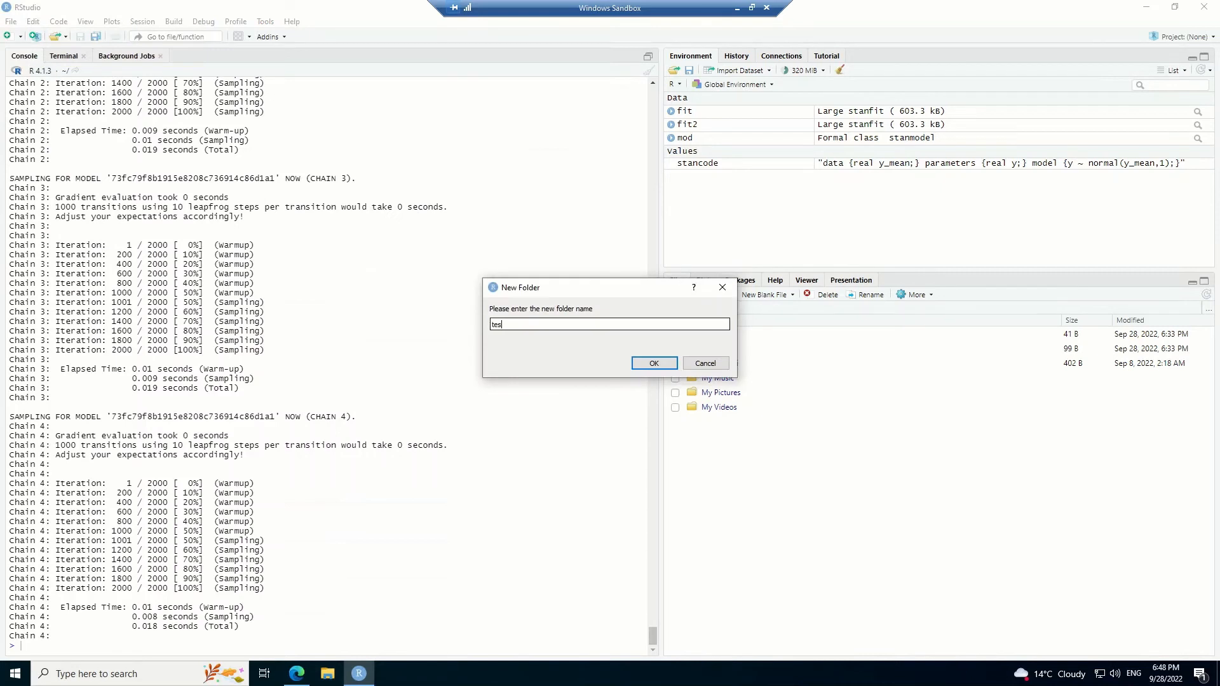
key(Return)
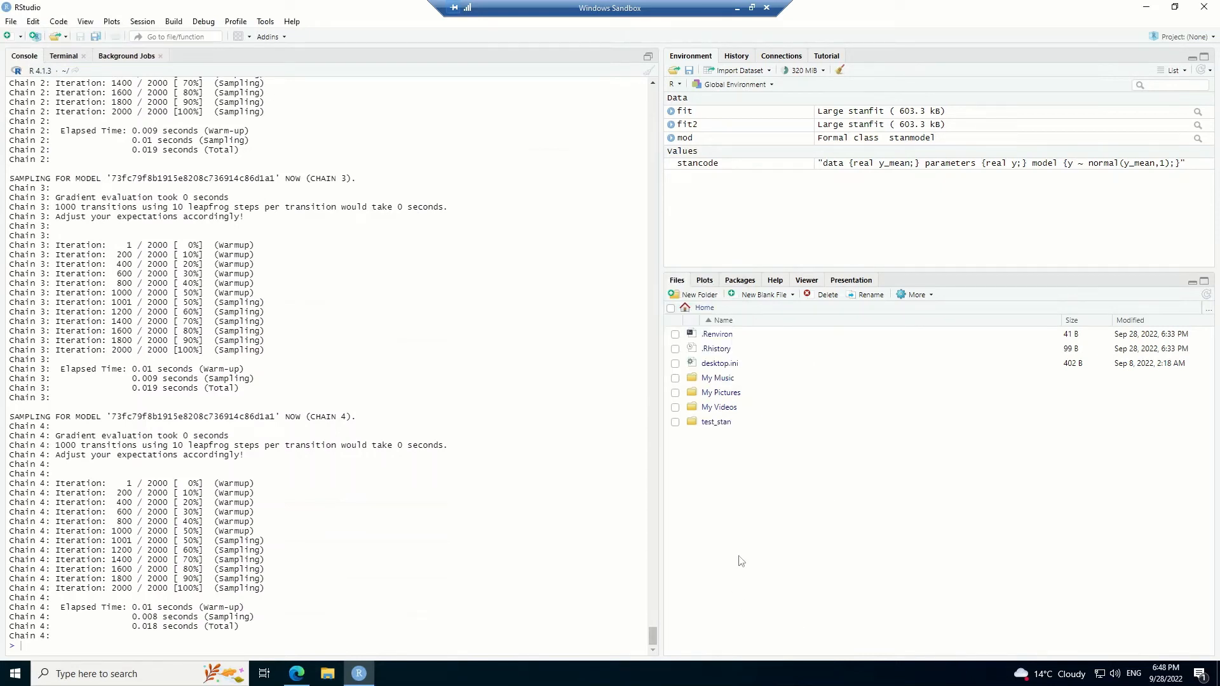
Step: Create a new Stan file and delete all of its template code
click(11, 22)
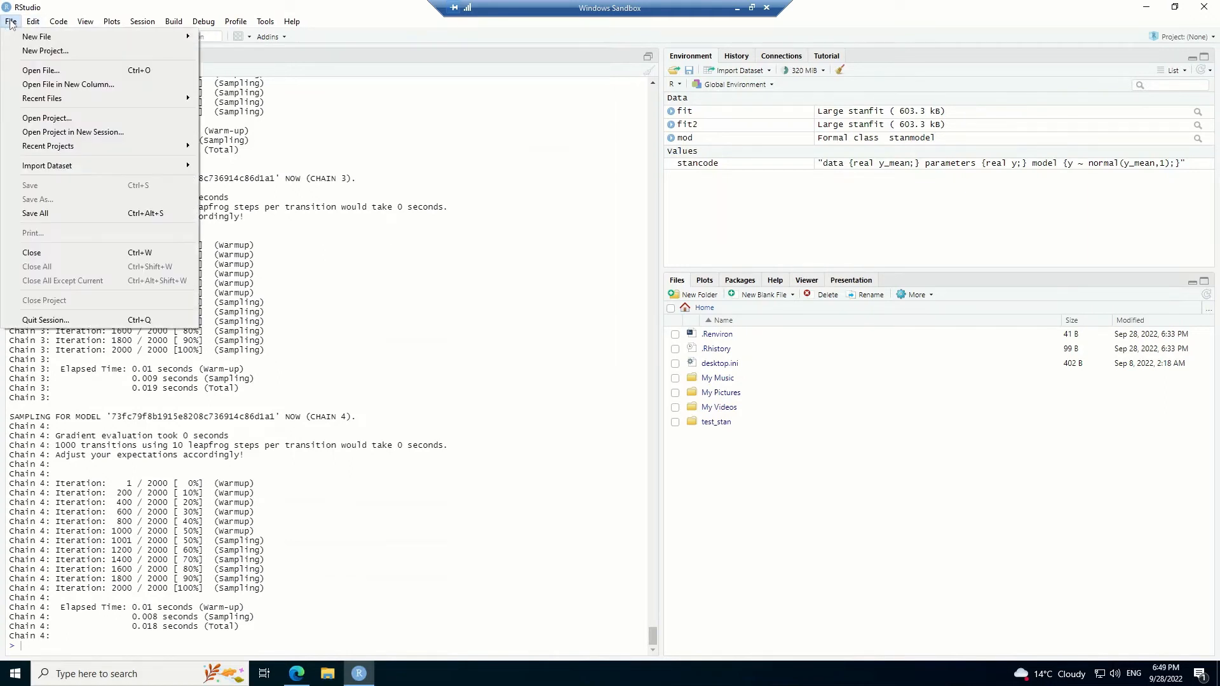
mouse_move(54, 39)
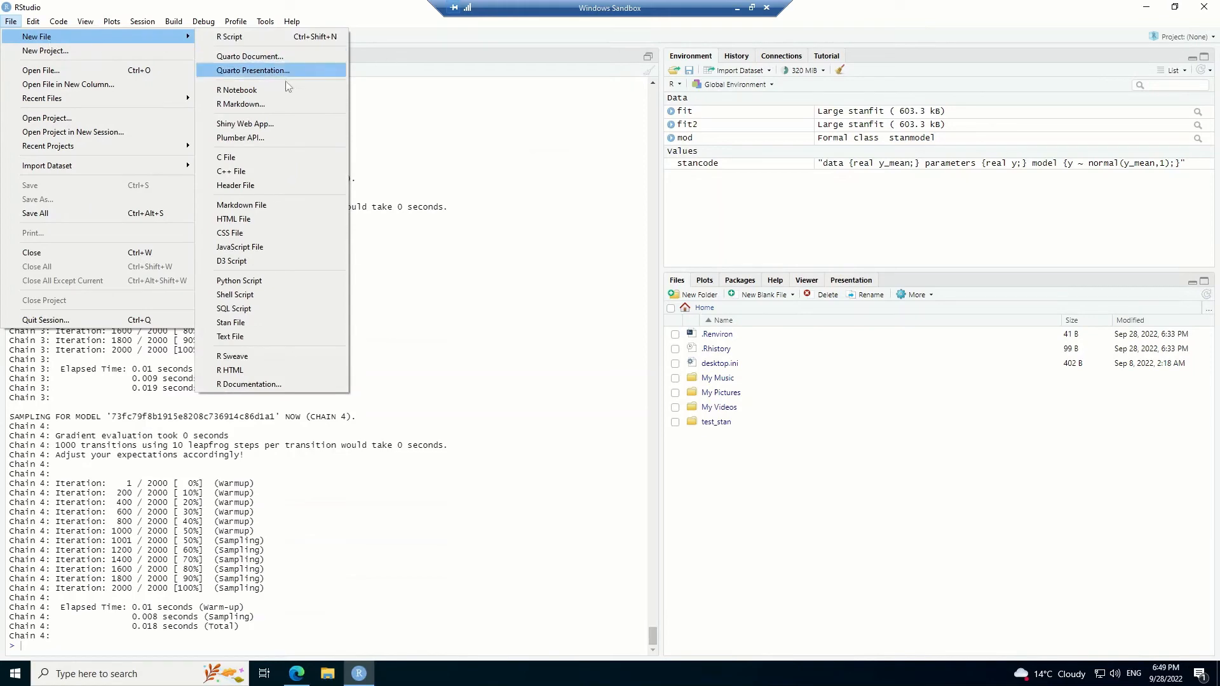
click(251, 325)
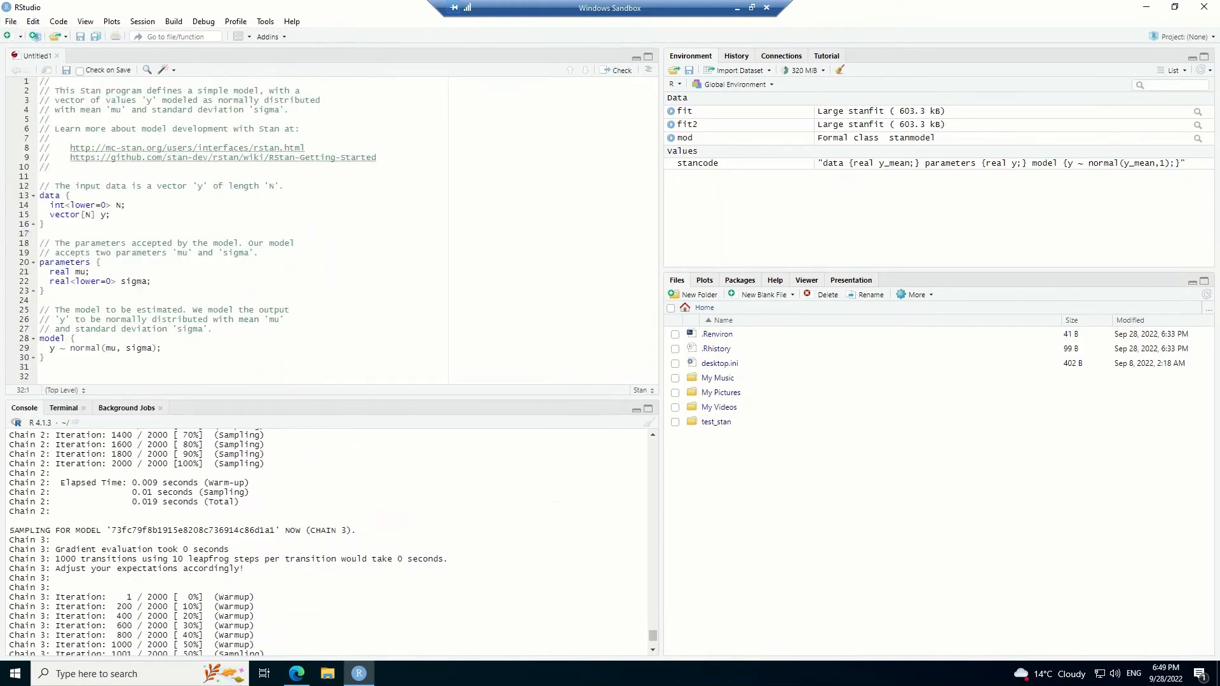
key(ctrl+a)
key(Delete)
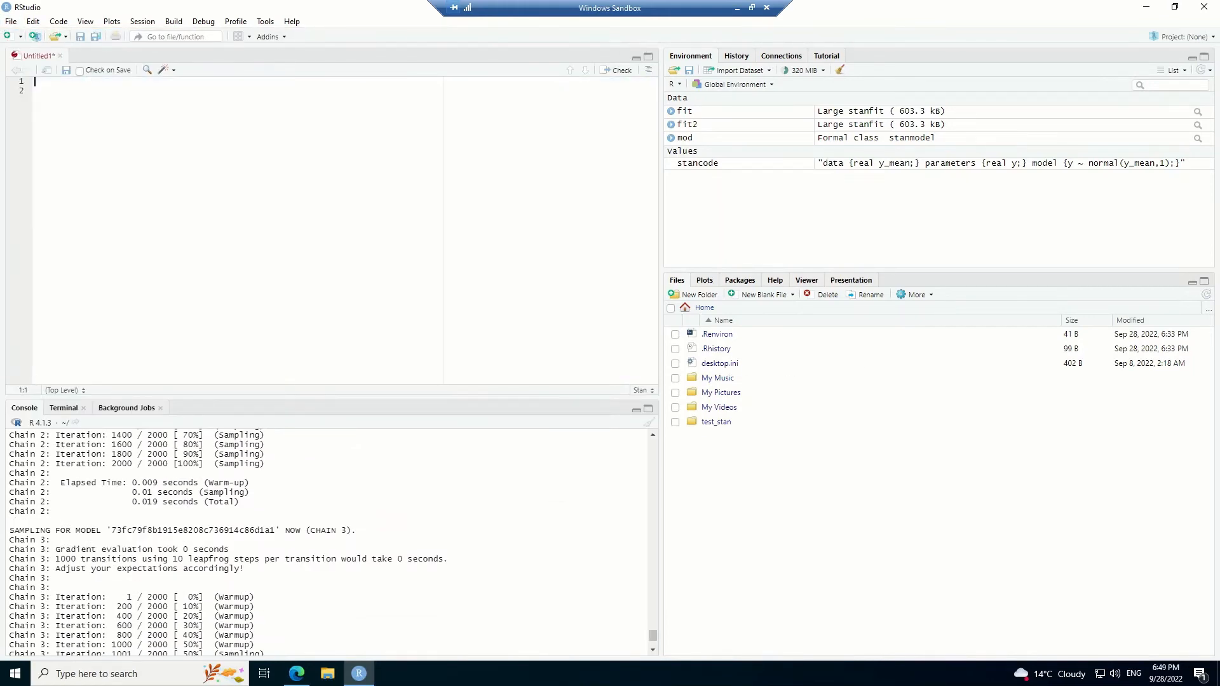
Step: Save the empty Stan file as schools.stan in the test_stan folder
key(ctrl+s)
click(141, 109)
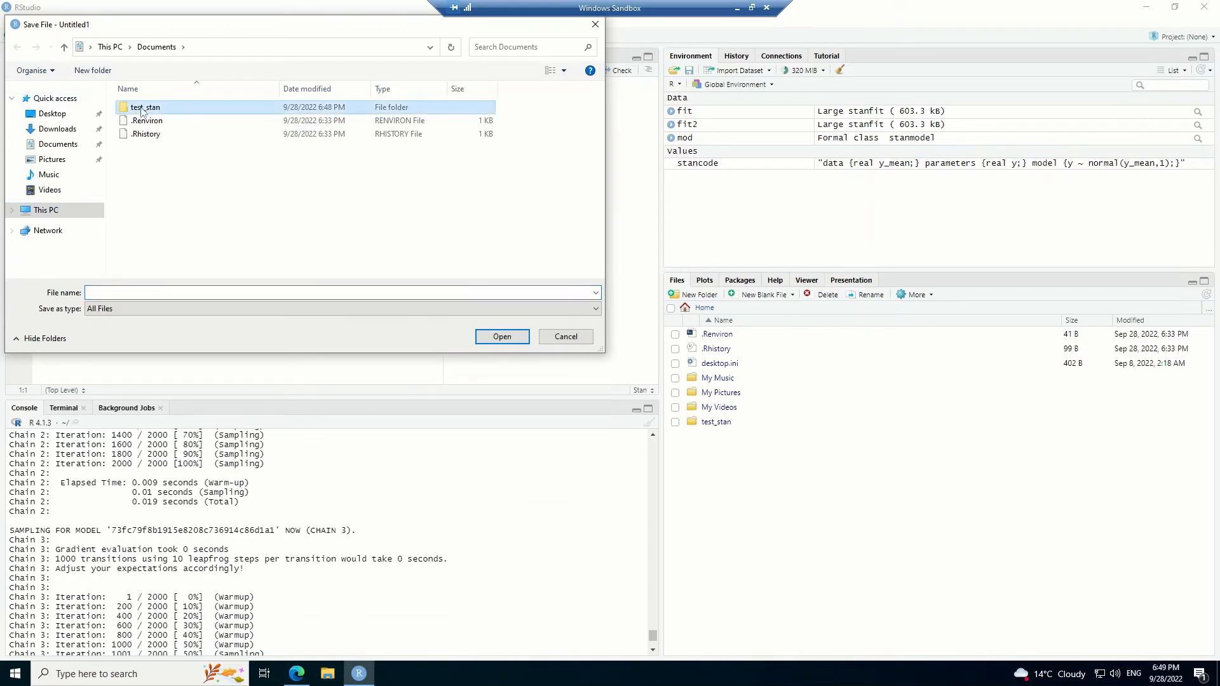
double_click(142, 110)
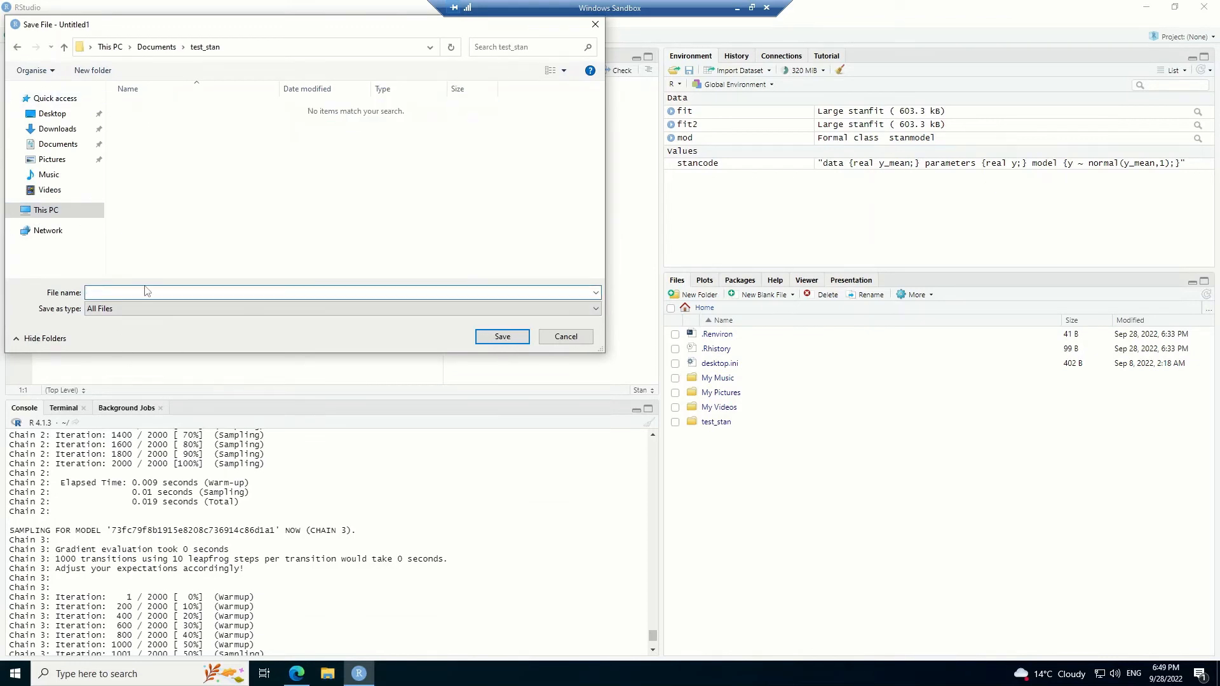
text(test)
key(BackSpace)
key(BackSpace)
key(BackSpace)
key(BackSpace)
text(schools.stan)
key(Return)
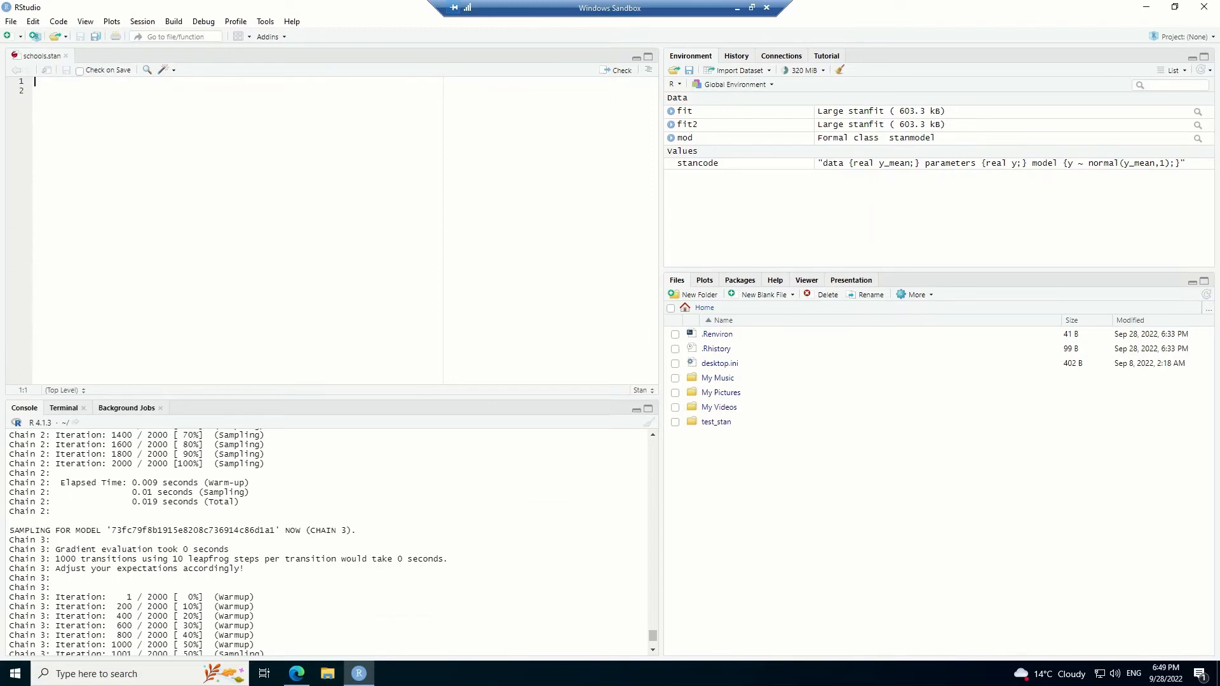
Step: Create a new blank R script alongside schools.stan
click(35, 91)
click(21, 37)
click(59, 54)
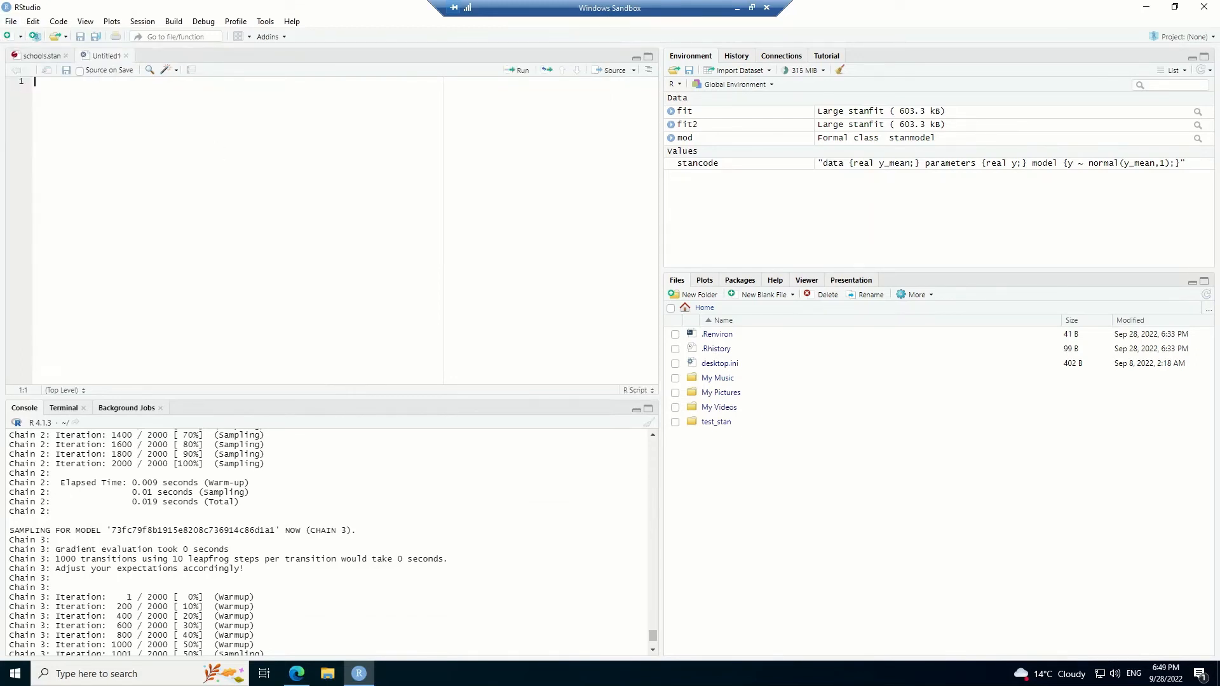
Step: Save the new R script as stan_driver in the test_stan folder
key(ctrl+s)
text(st)
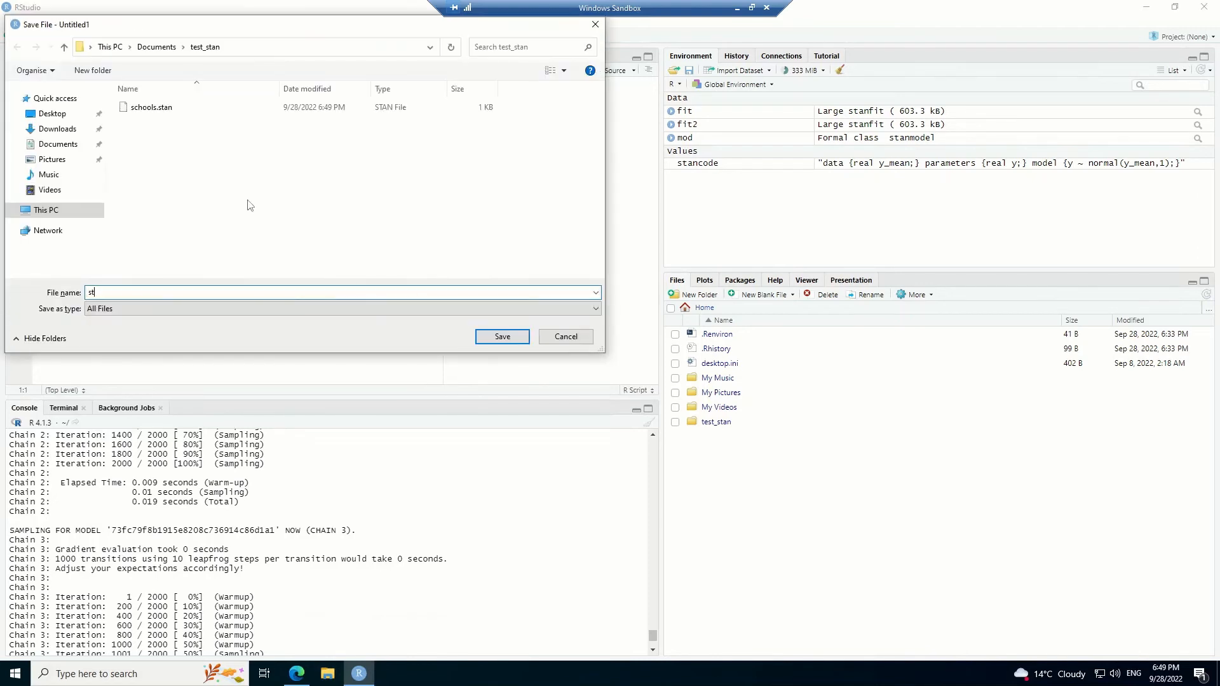
text(an_driver)
click(503, 337)
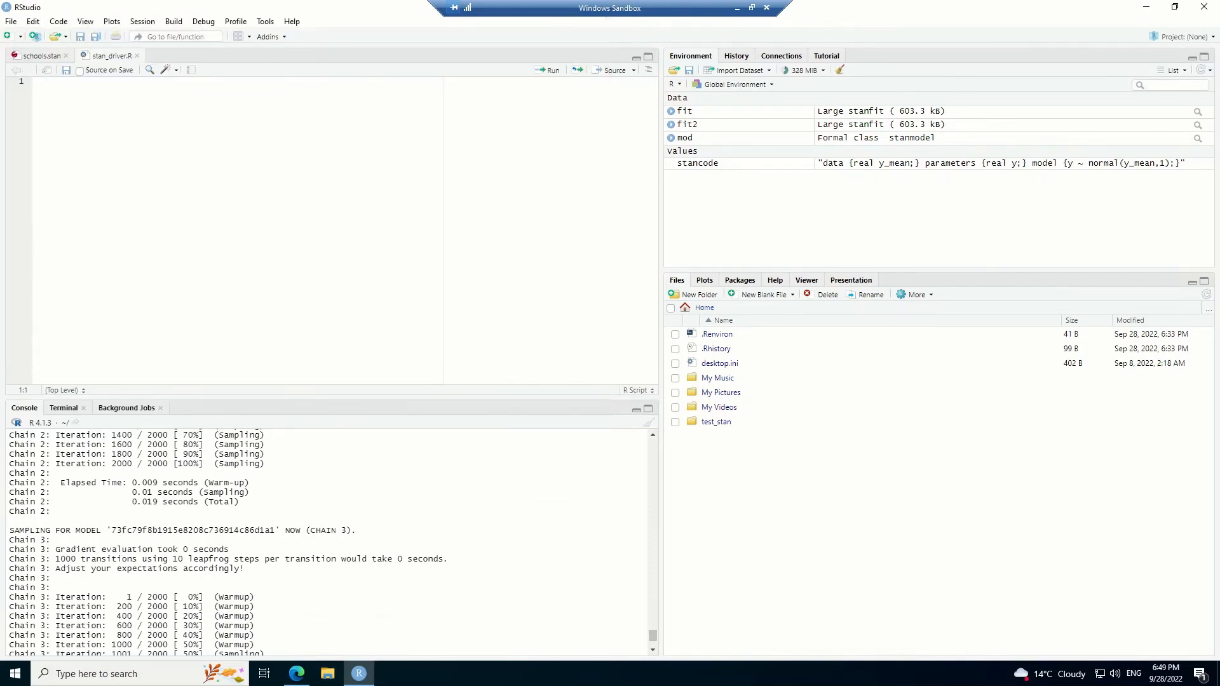
Step: Switch to the RStan Getting Started wiki in the browser and copy the full Stan program from Example 1: Eight Schools
click(296, 674)
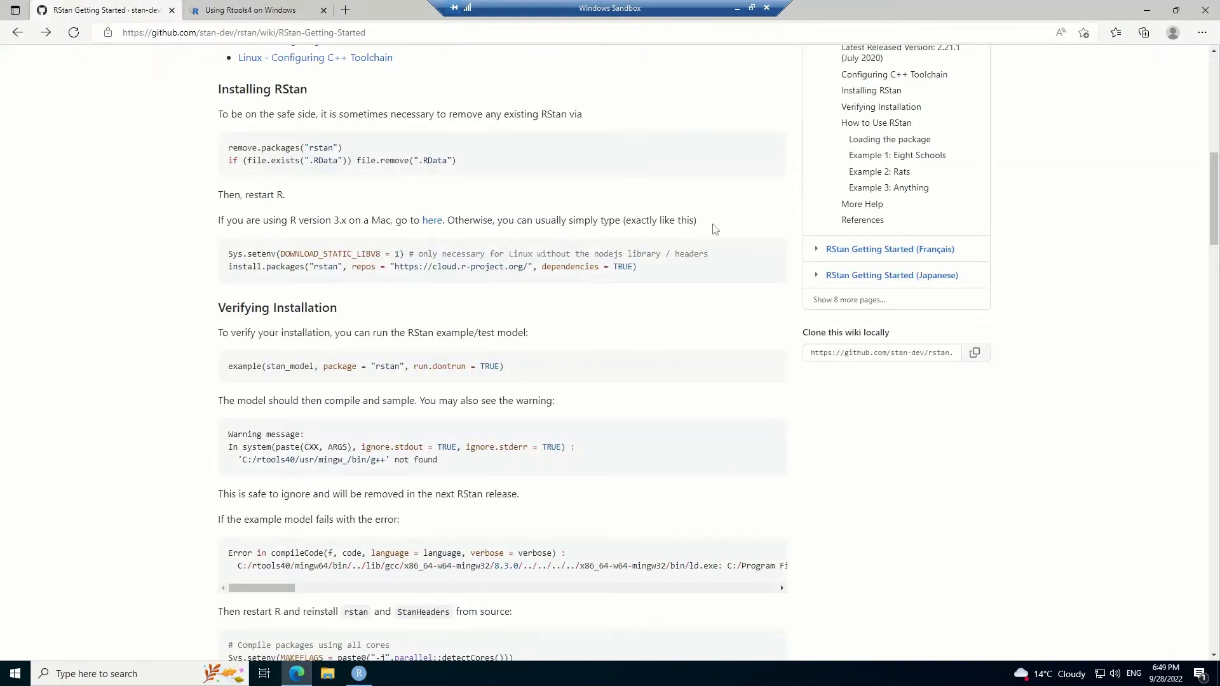
scroll(520, 200, down, 7)
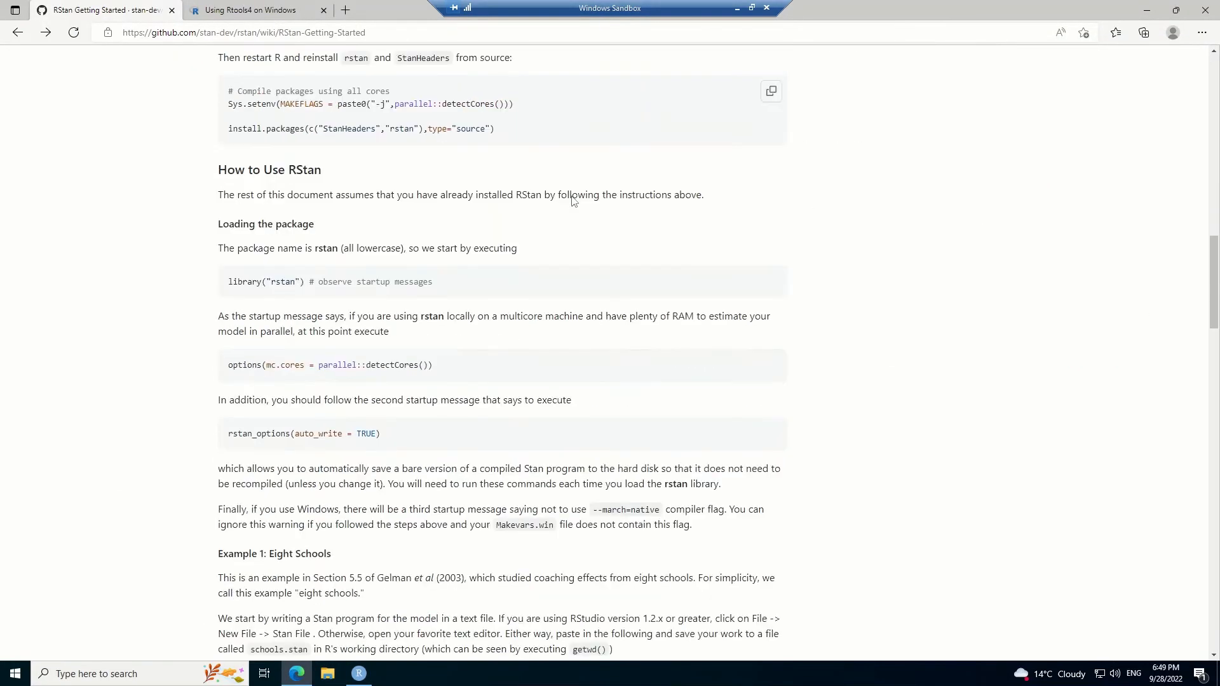
scroll(533, 318, down, 9)
scroll(523, 335, up, 2)
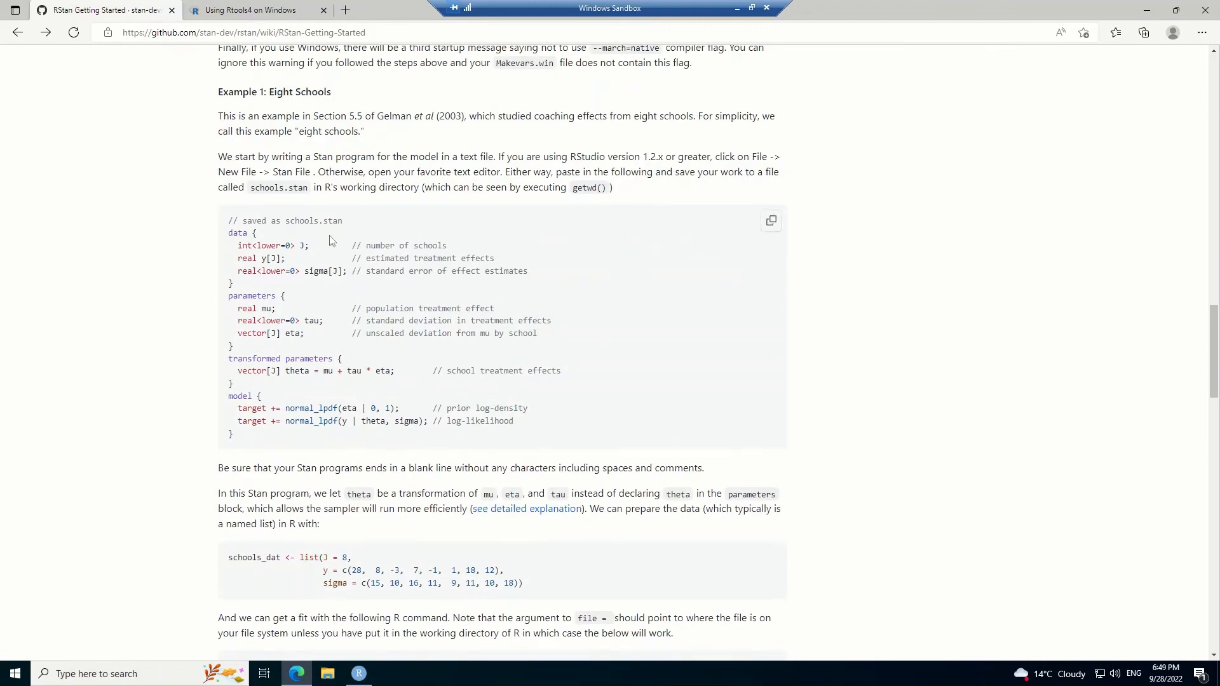
scroll(419, 286, up, 5)
scroll(406, 305, down, 5)
scroll(431, 300, down, 2)
scroll(332, 296, up, 2)
drag(246, 441, 220, 221)
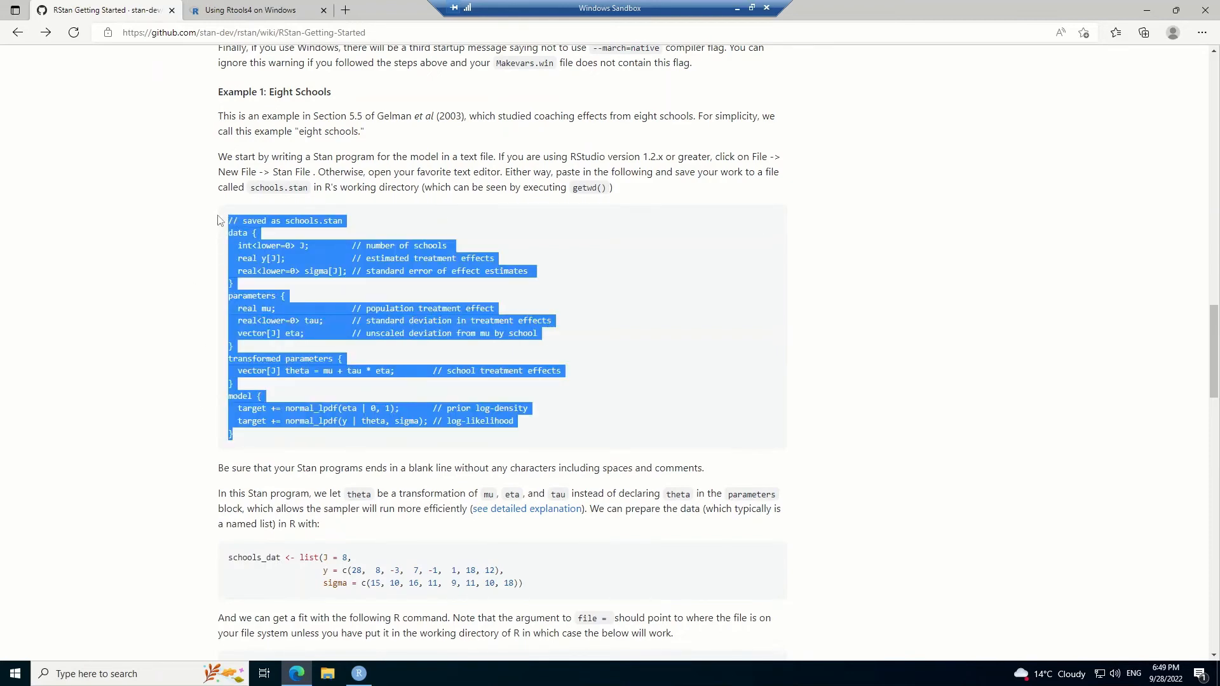
key(ctrl+c)
Step: Switch to RStudio, put the copied Eight Schools model code into schools.stan rather than the R script, and save the file
key(alt+Tab)
key(ctrl+v)
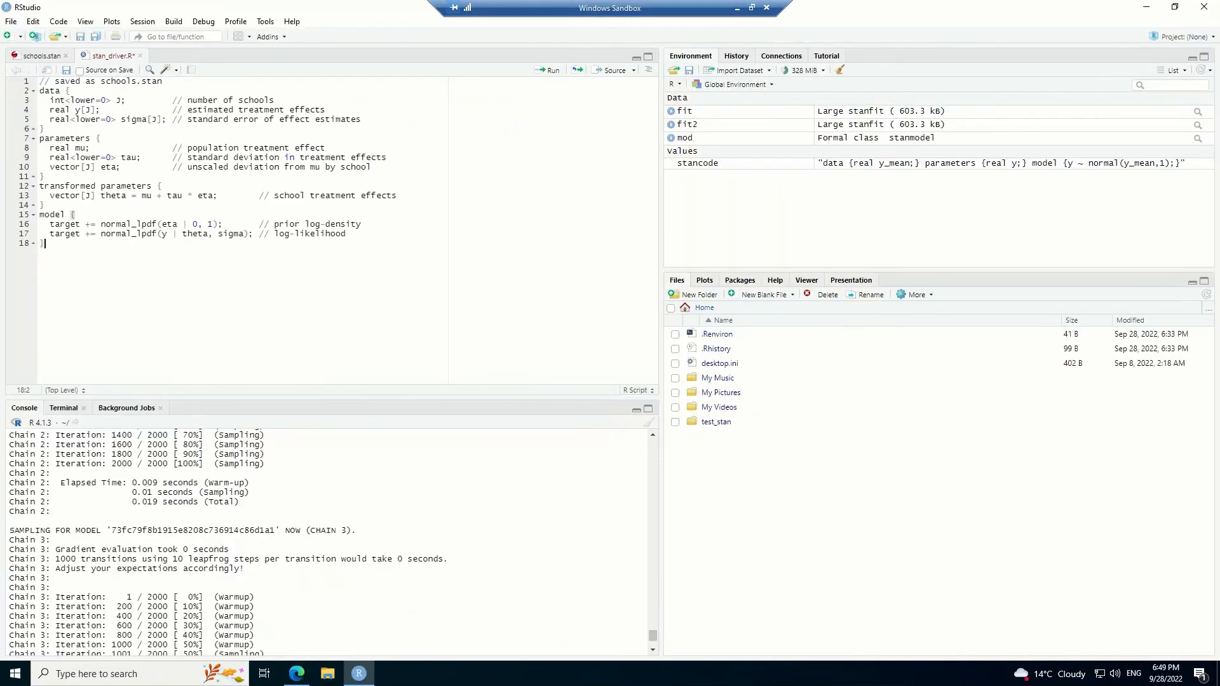
key(ctrl+z)
key(ctrl+shift+Tab)
key(ctrl+v)
key(ctrl+s)
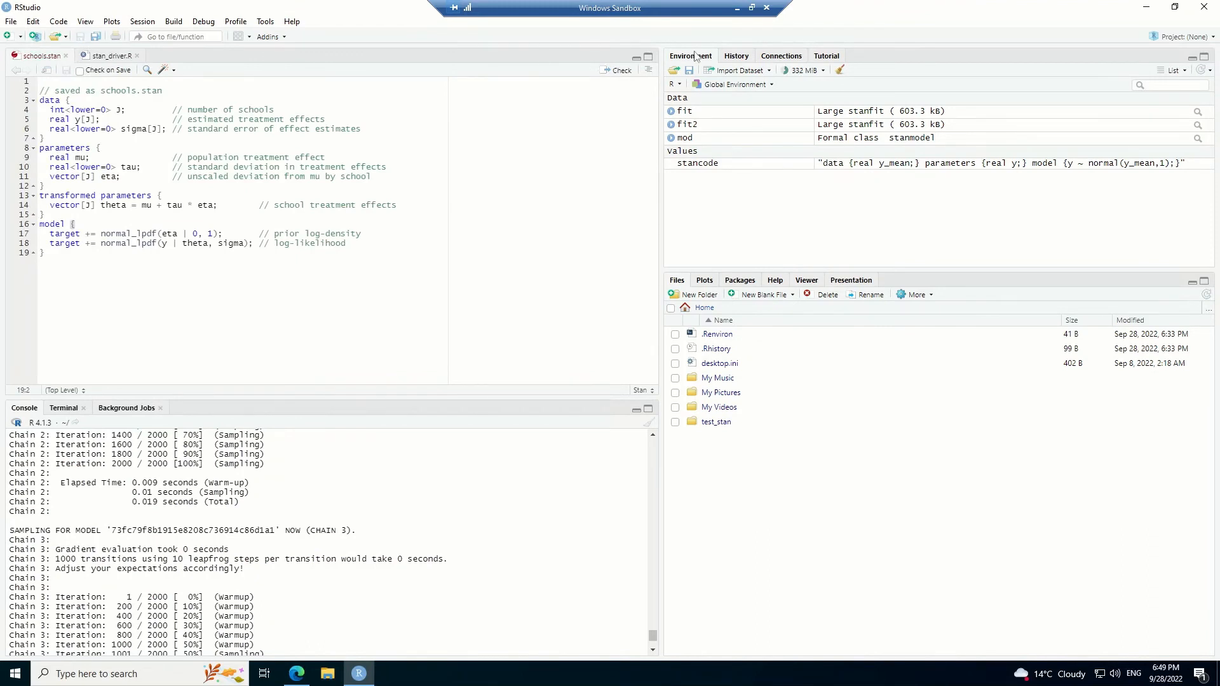
Step: Check the syntax of schools.stan, then add a blank line after the closing brace, save and check the file again
click(615, 72)
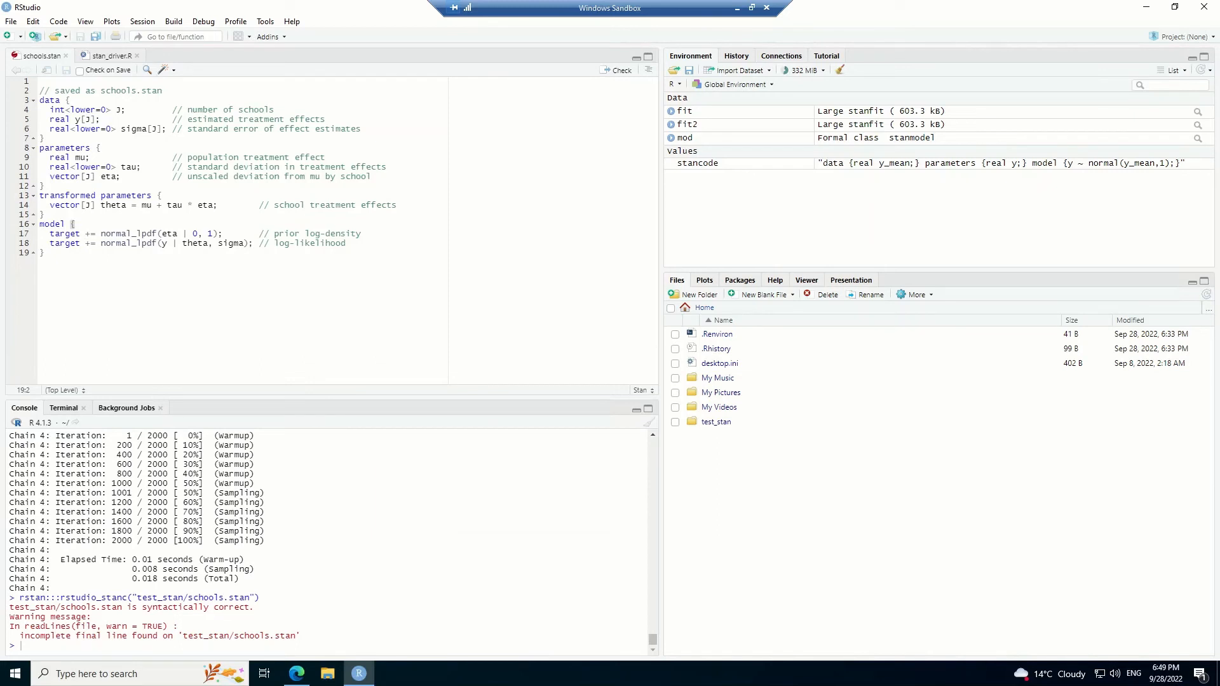
key(Return)
key(ctrl+s)
click(618, 71)
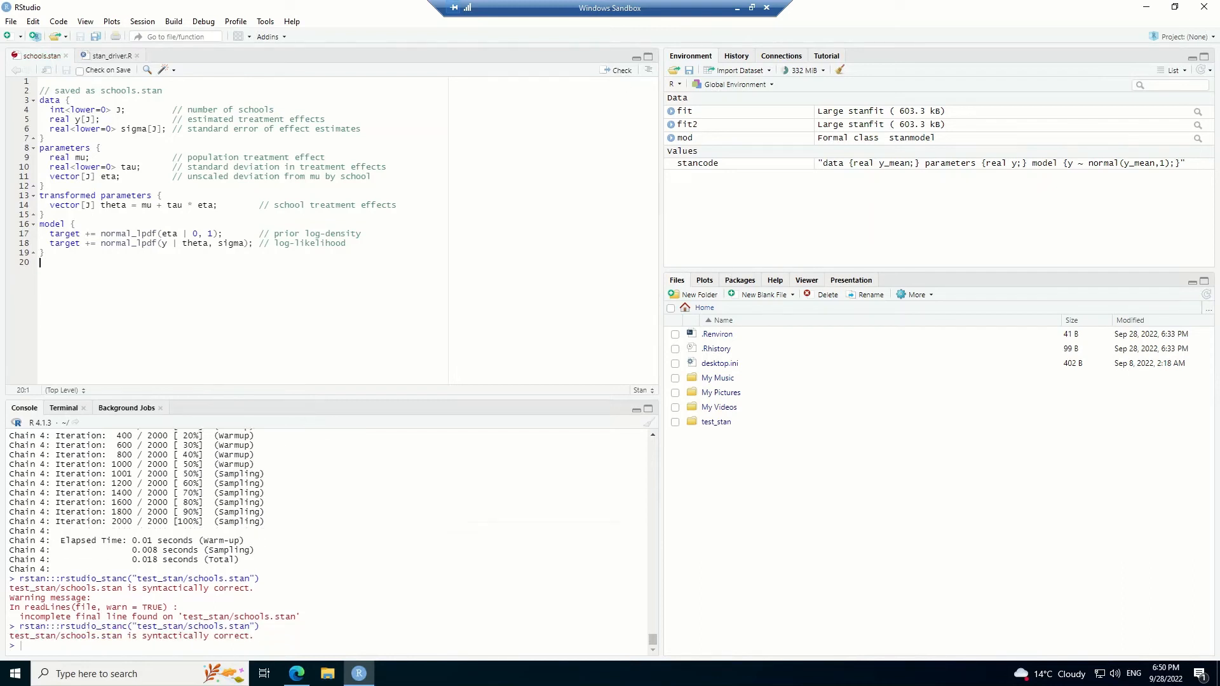
Step: Load the rstan package on the first line of stan_driver.R with library(rstan), followed by an empty line
click(326, 157)
click(112, 56)
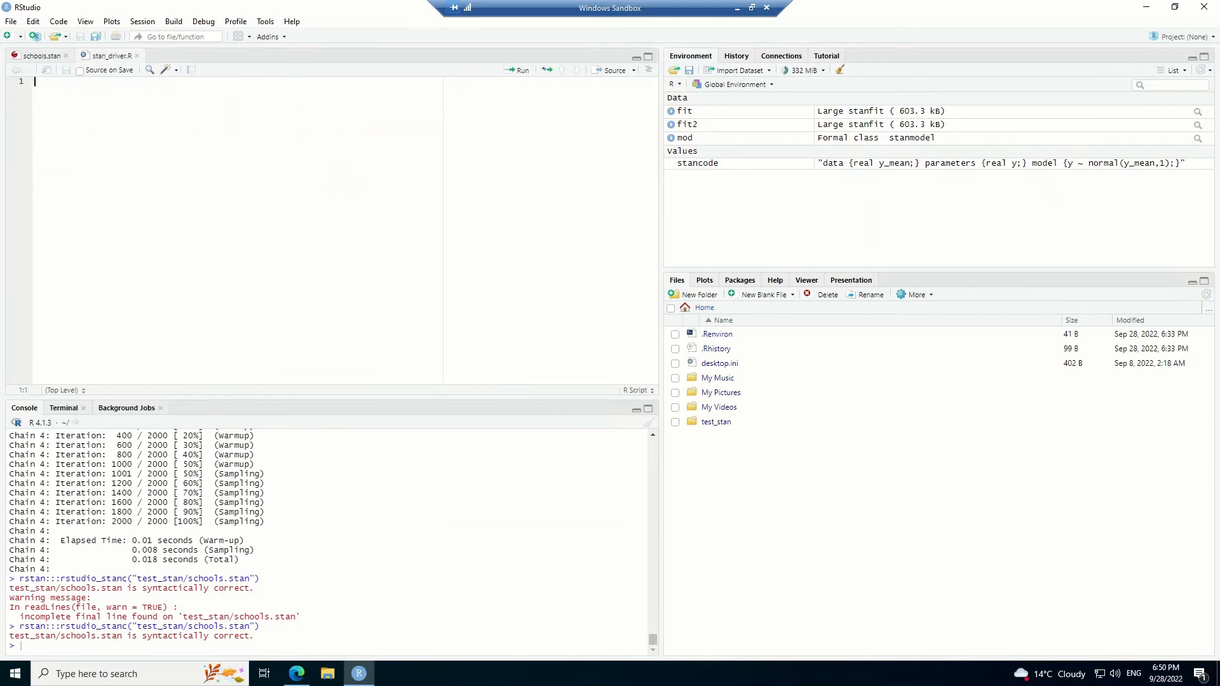
key(alt+Tab)
key(alt+Tab)
key(alt+Tab)
scroll(473, 244, down, 4)
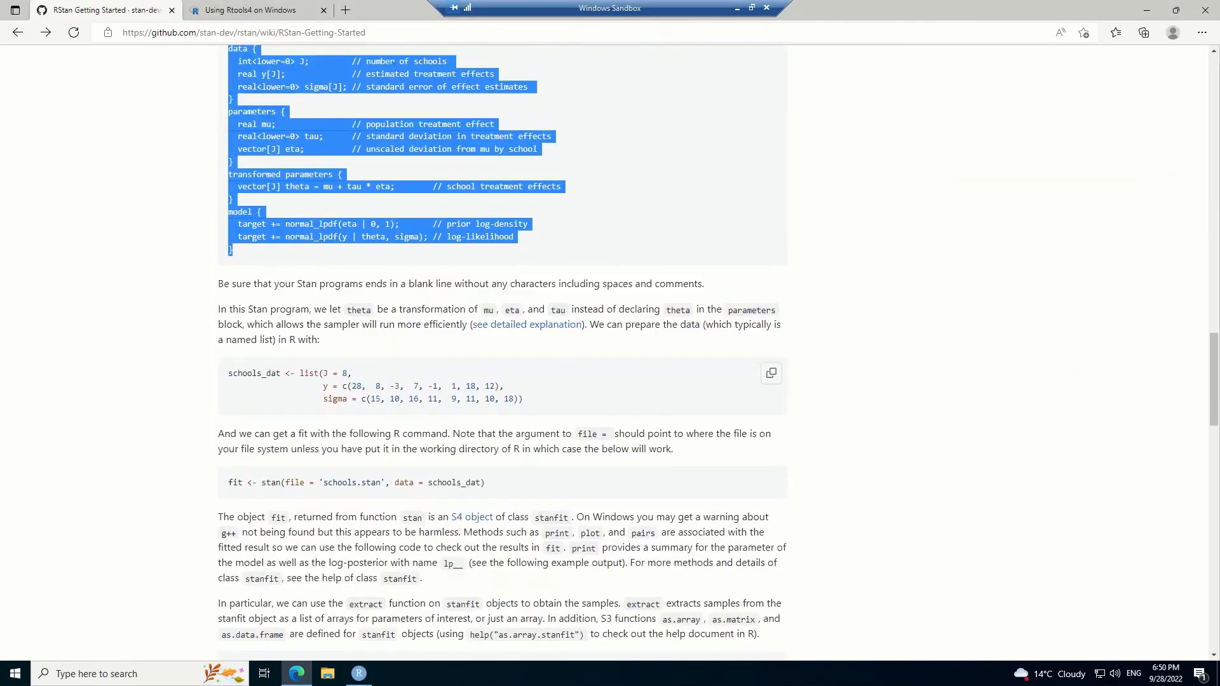
scroll(473, 244, up, 6)
key(alt+Tab)
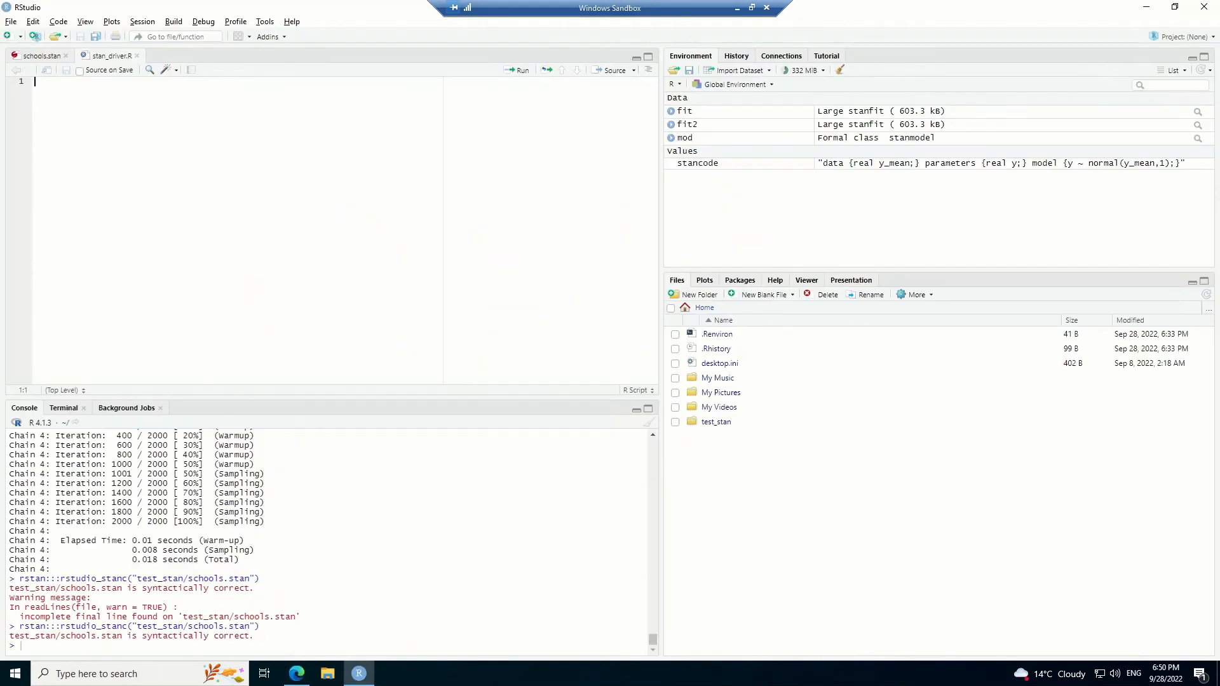
text(library(rstan))
key(Return)
key(Return)
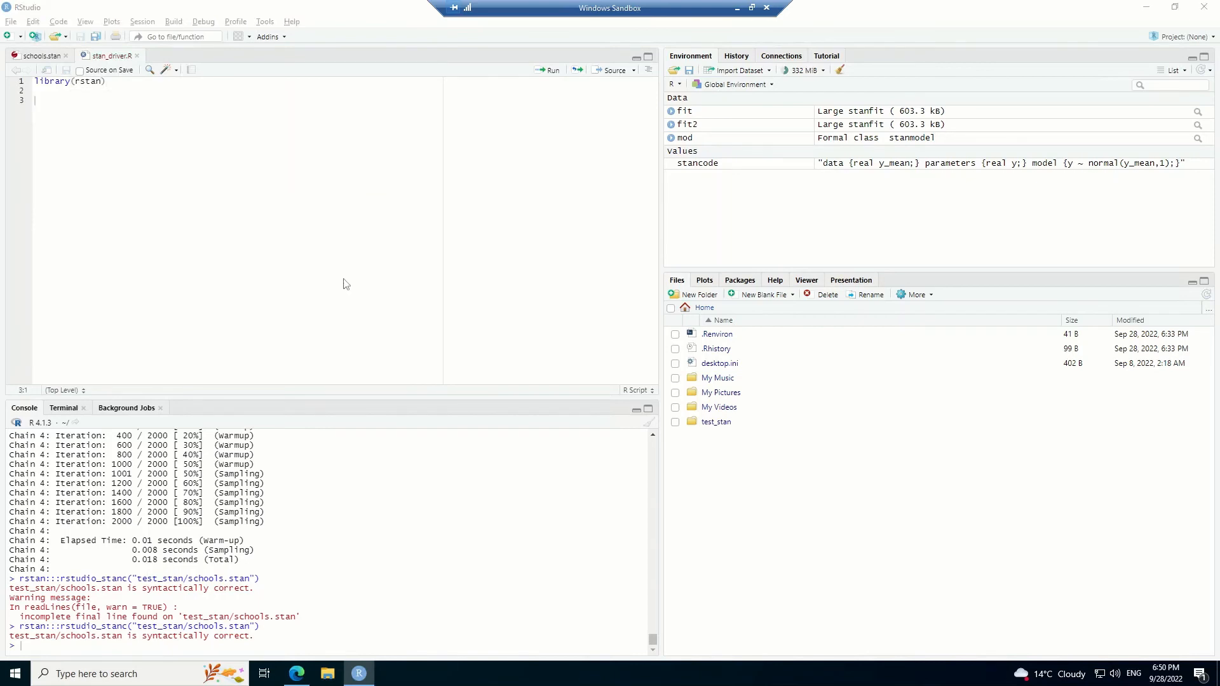
Step: Copy the schools_dat list definition (J, y and sigma) from the wiki into stan_driver.R below the library call
key(alt+Tab)
click(658, 369)
scroll(661, 368, down, 5)
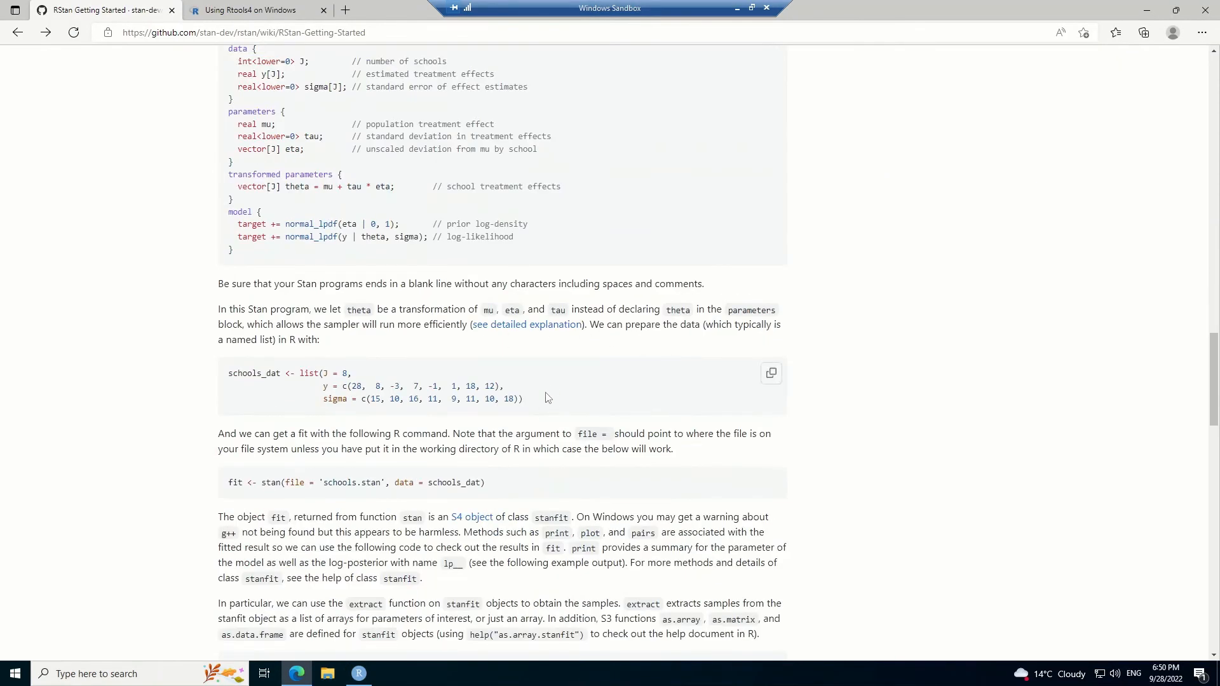
drag(523, 399, 224, 378)
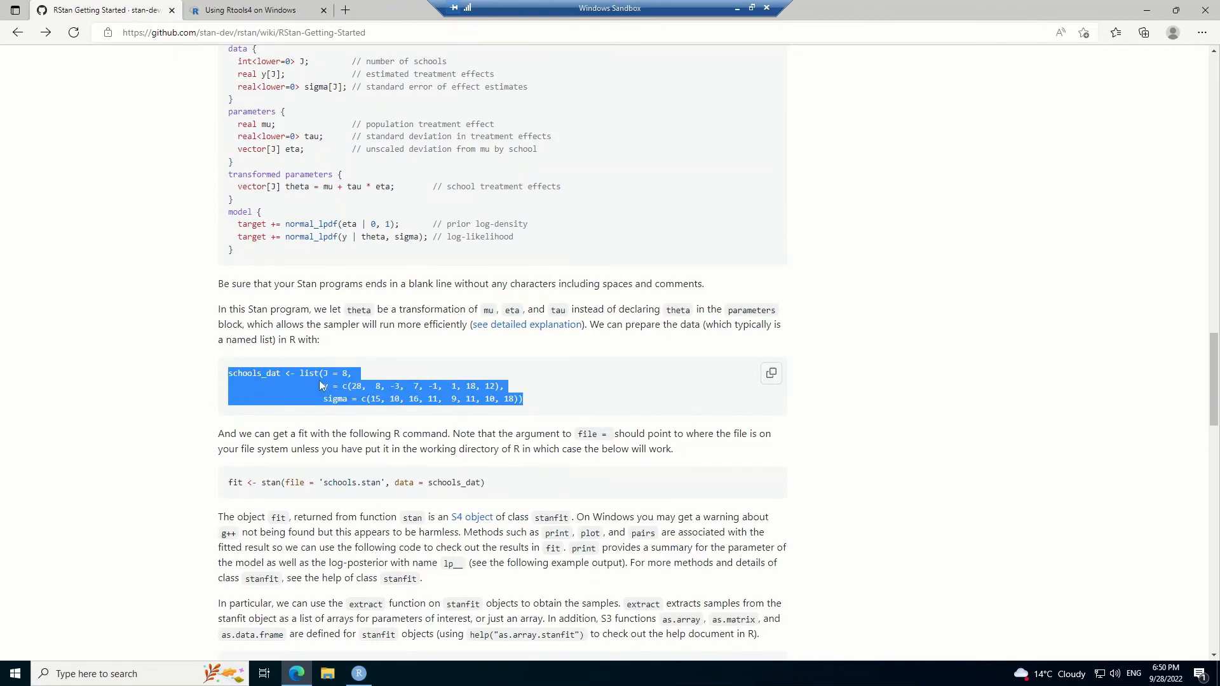
key(alt+Tab)
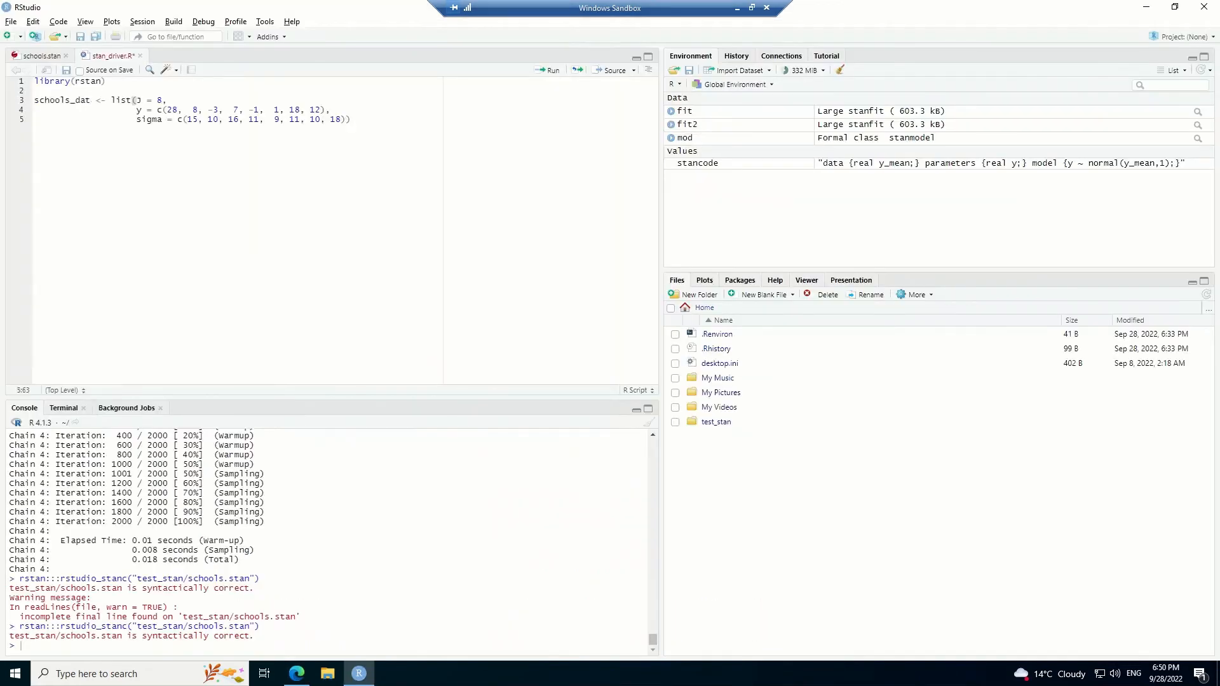
Step: Copy the wiki's fit <- stan(file = 'schools.stan', data = schools_dat) command into stan_driver.R, one empty line below the data list
key(alt+Tab)
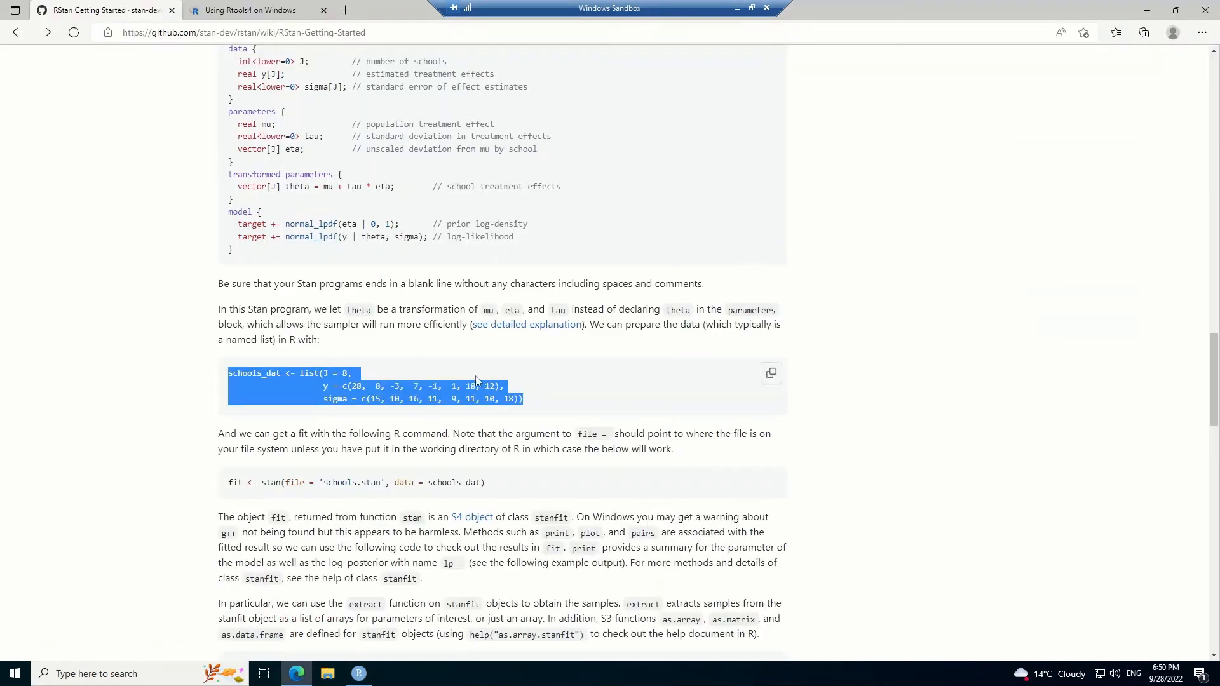
scroll(509, 481, down, 1)
drag(502, 391, 228, 393)
key(alt+Tab)
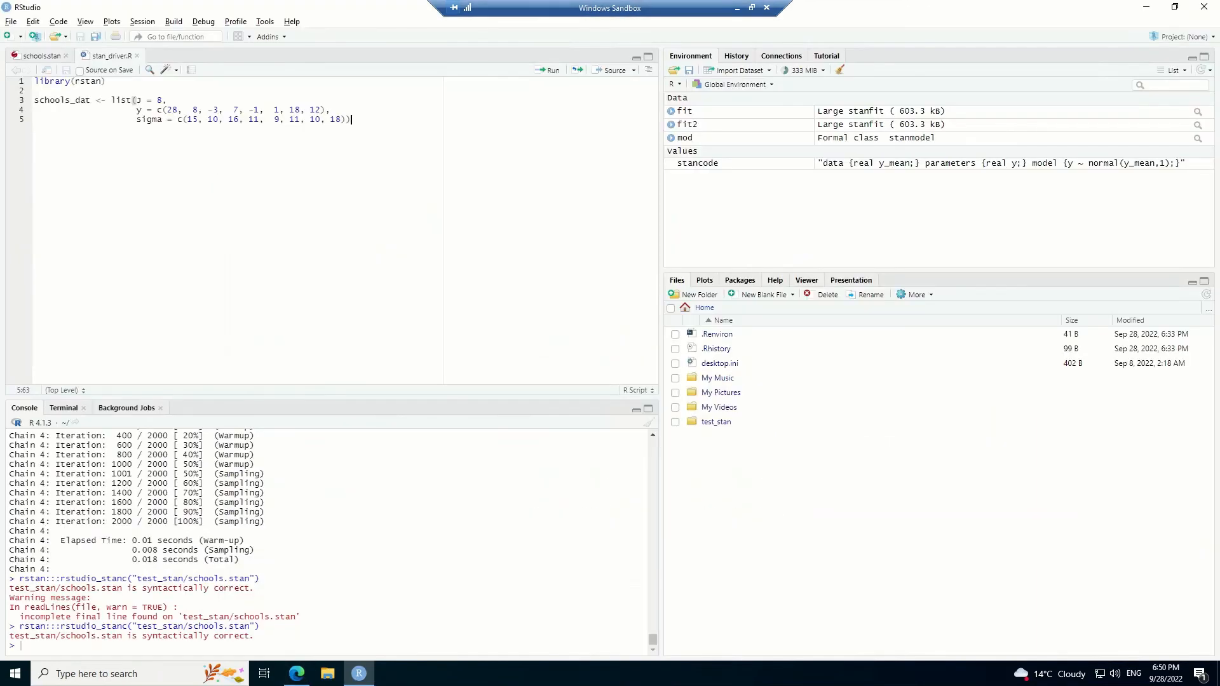
key(Return)
key(Return)
key(ctrl+v)
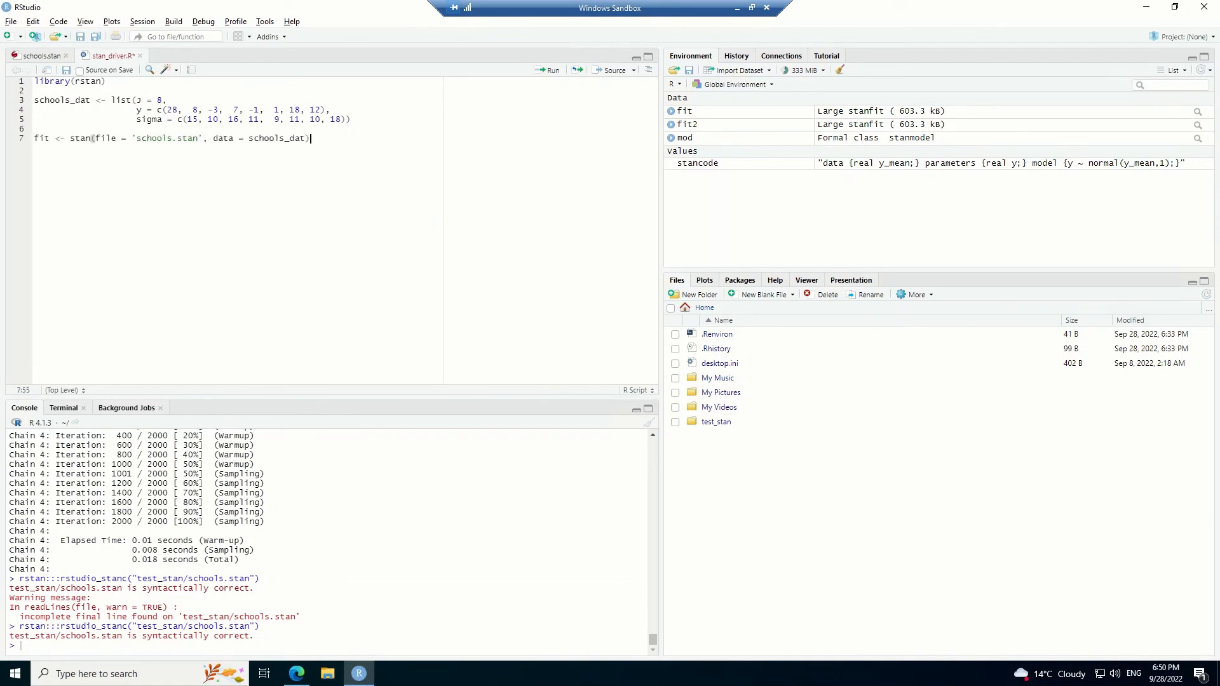
Step: Change the file argument of the stan call to '~/test_stan/schools.stan' and save the script
click(137, 138)
text(~/)
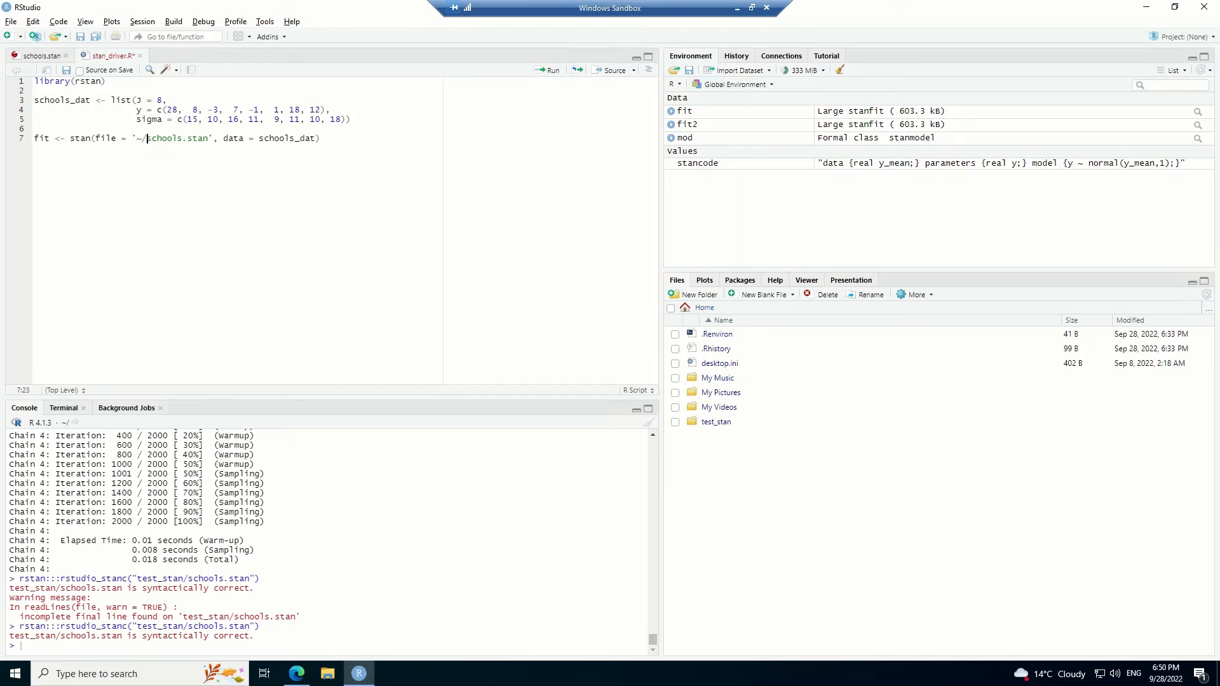
text(test)
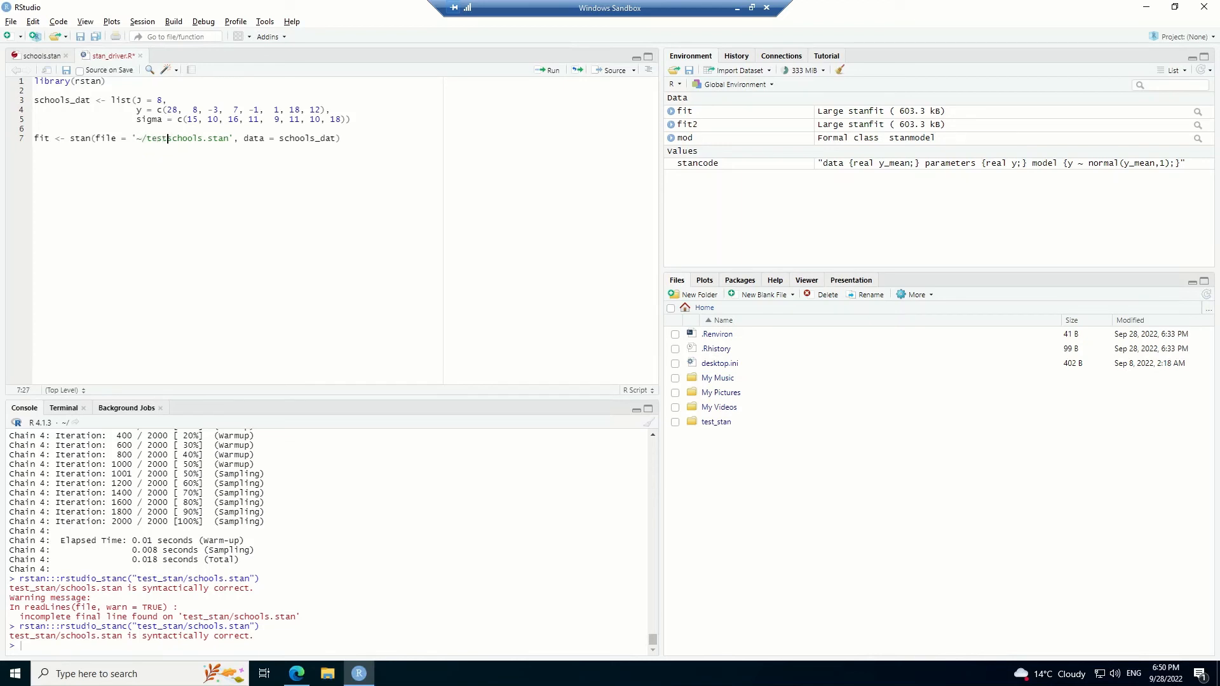
text(_stan/)
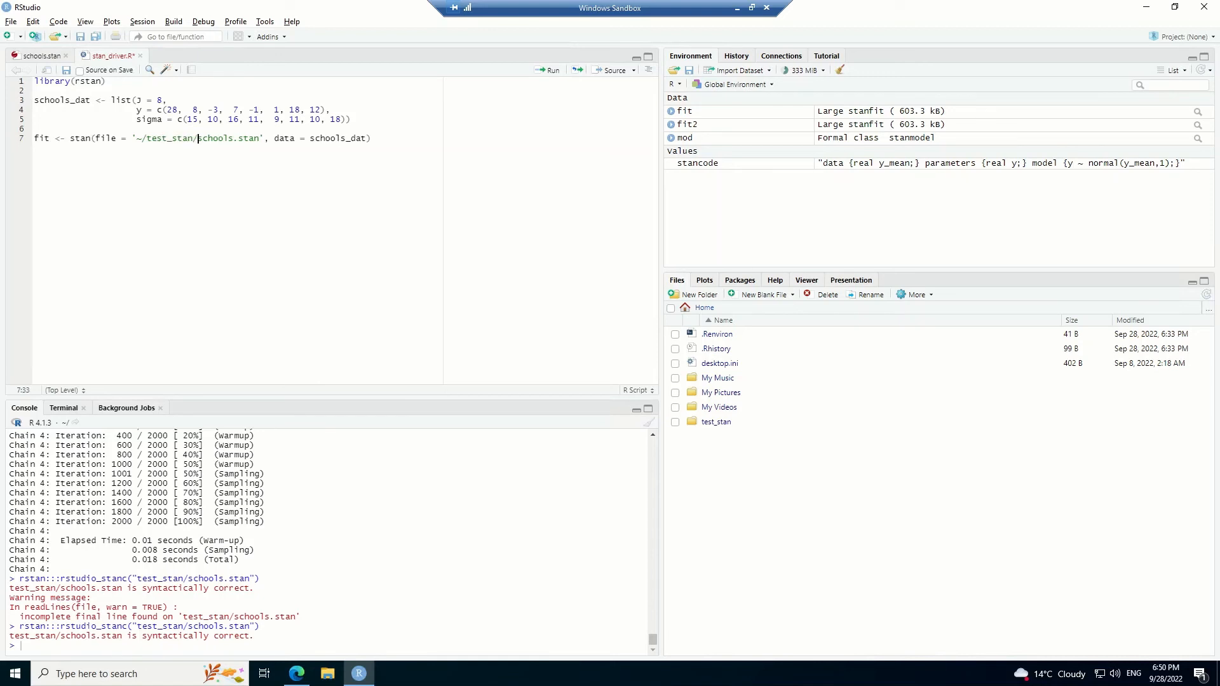
key(End)
key(ctrl+s)
Step: Run all seven lines of stan_driver.R to fit the schools model, and review the sampling output in the console
key(shift+Up)
key(shift+Up)
key(shift+Up)
key(shift+Up)
key(shift+Up)
key(shift+Up)
key(shift+Up)
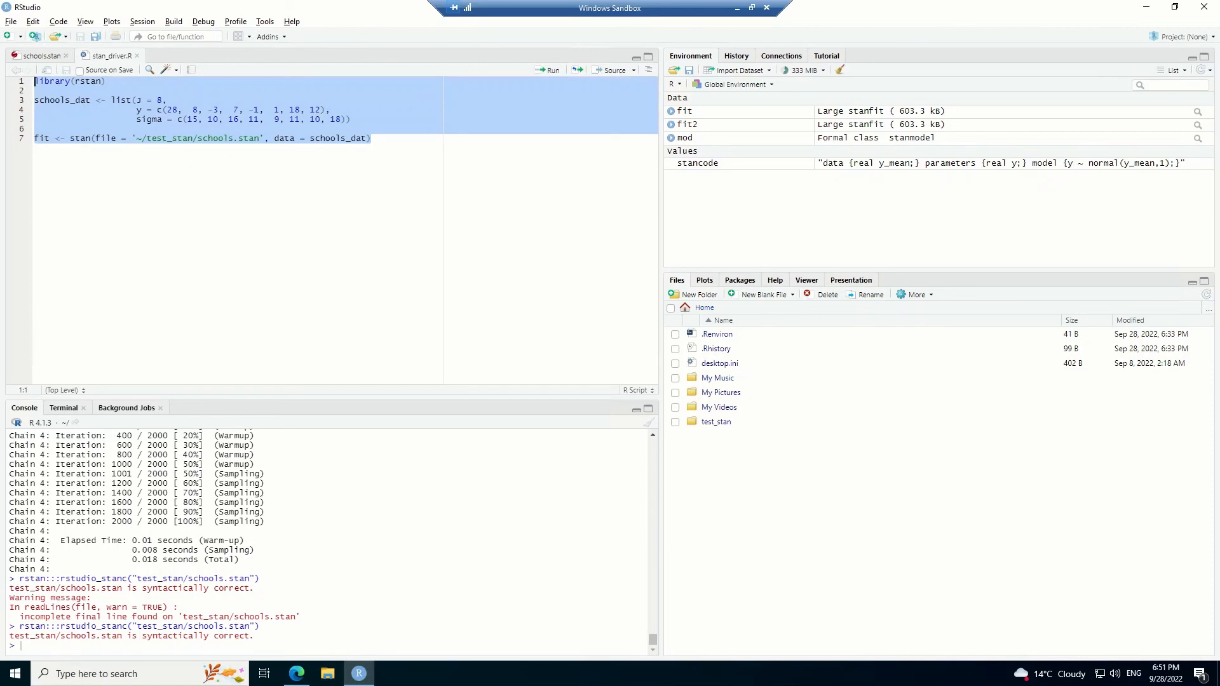
key(ctrl+Return)
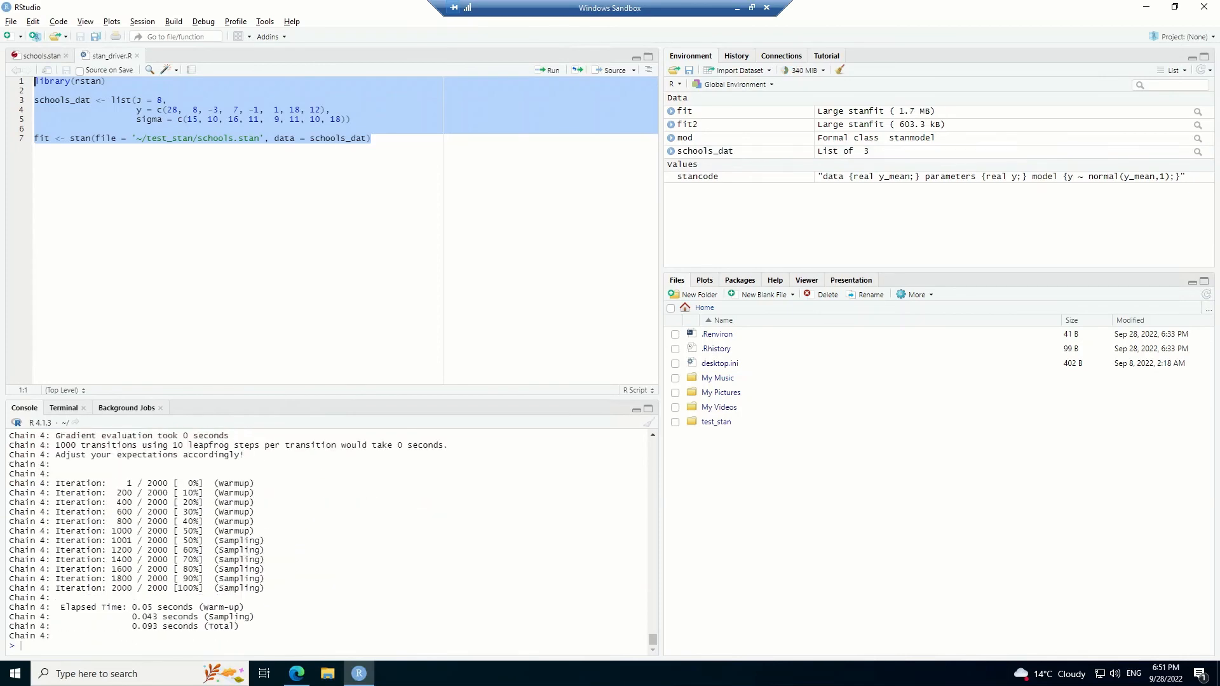
scroll(331, 540, up, 3)
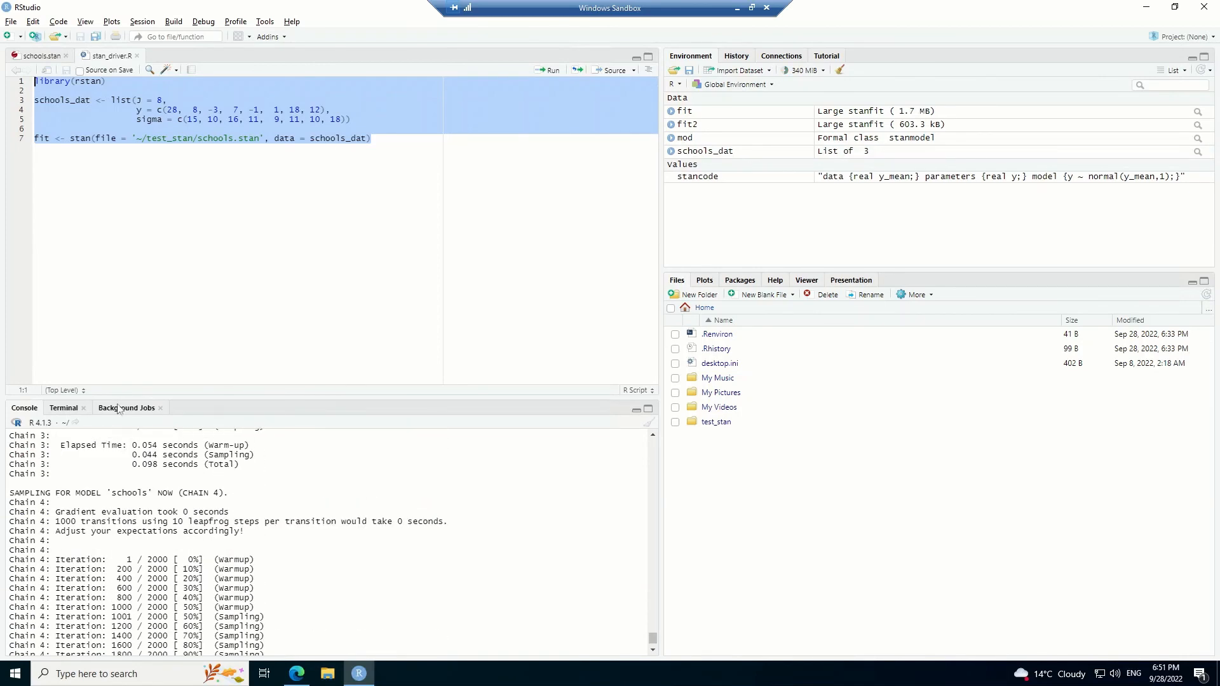
scroll(331, 540, down, 3)
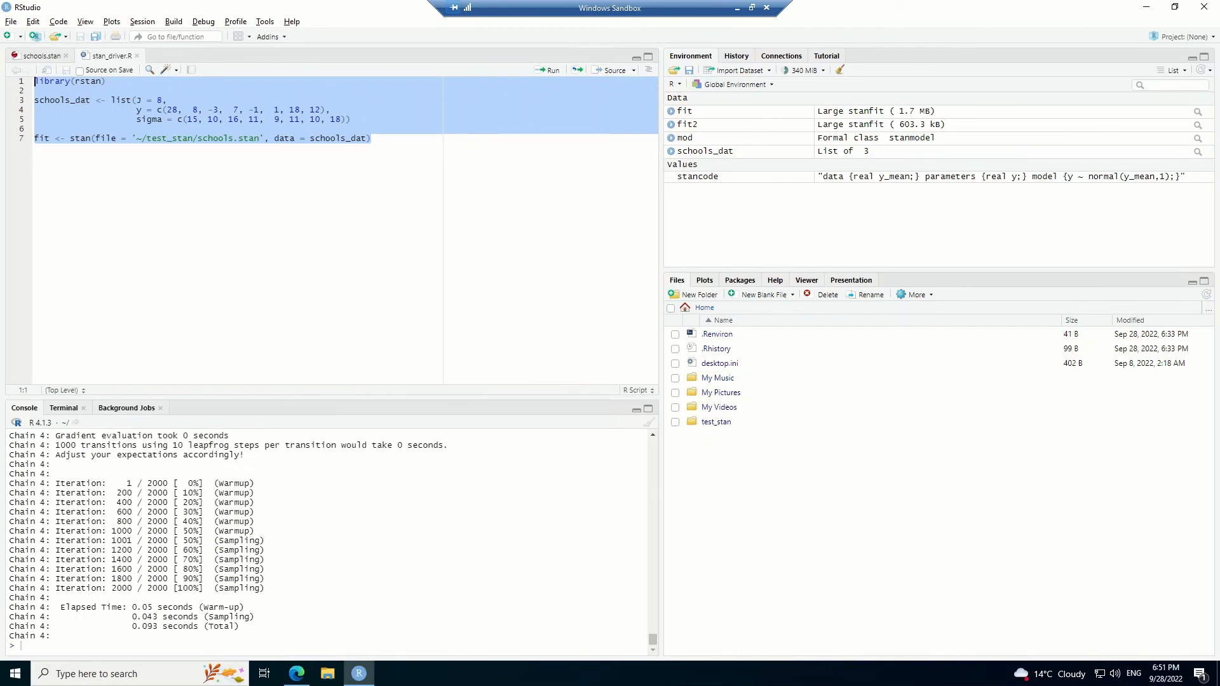
click(278, 191)
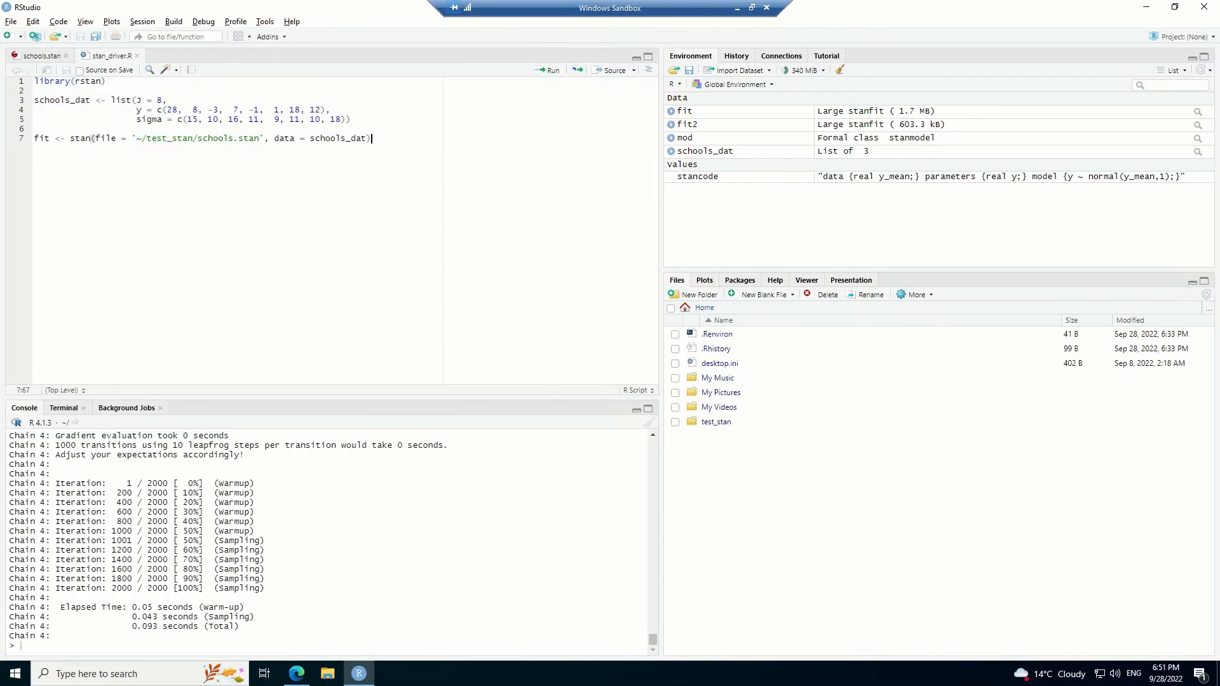